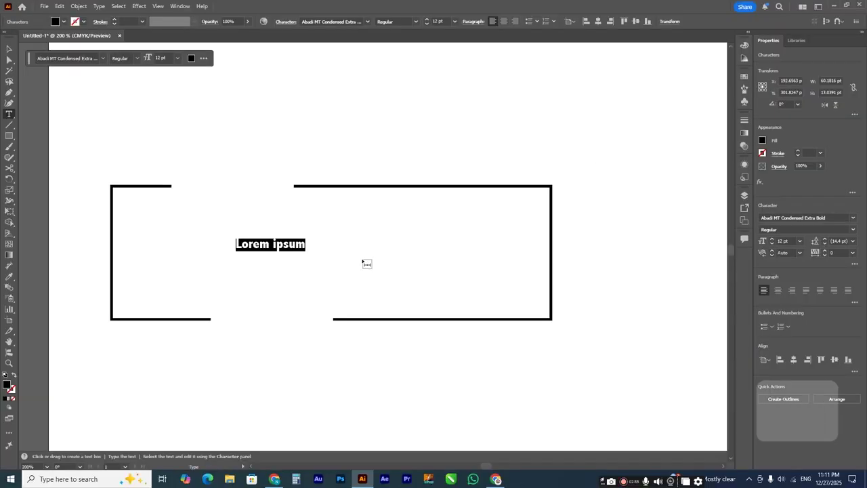
Step: Create a text letter K, enlarge it to about 230 pt, and position it over the split frame
type("K")
key("Escape")
left_click_drag(244, 235, 306, 101)
left_click_drag(270, 172, 274, 180)
Step: Convert the letter K to outlines and place it between the two halves of the frame
right_click(273, 180)
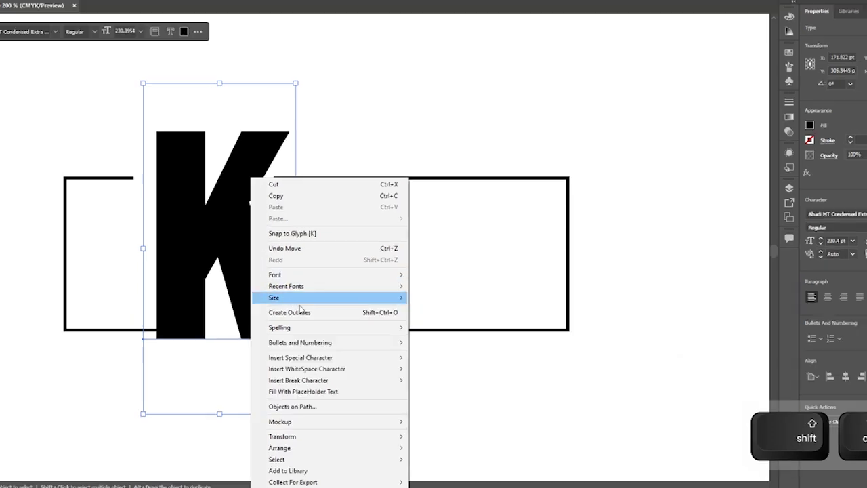
left_click(292, 313)
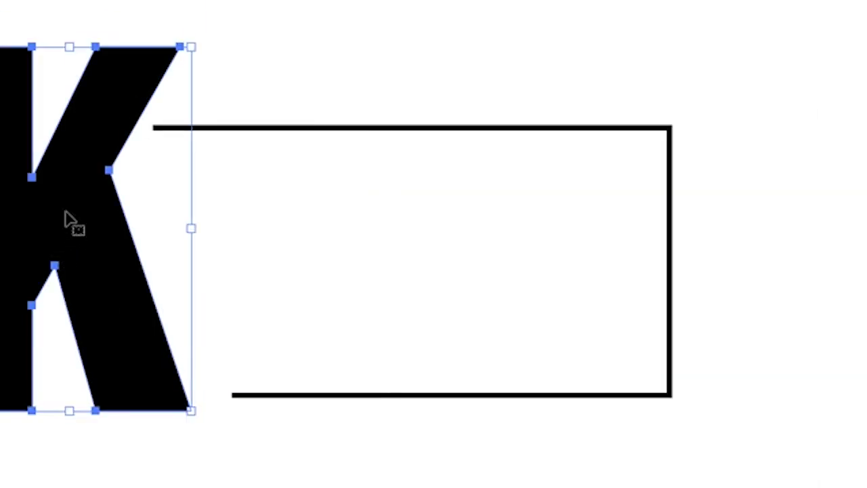
left_click_drag(60, 194, 74, 192)
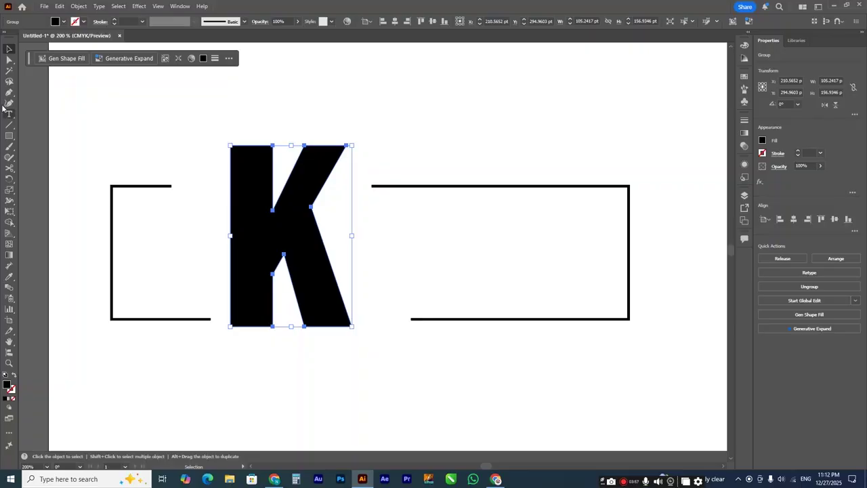
left_click(8, 61)
left_click_drag(231, 145, 173, 129)
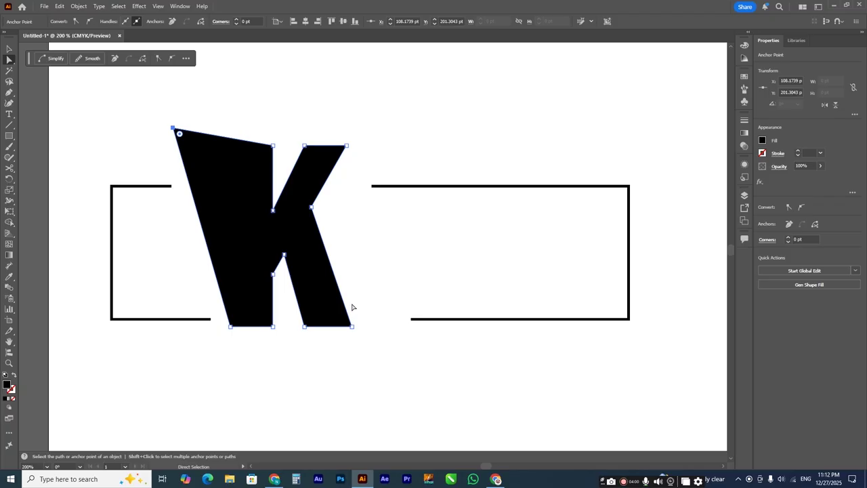
key("ctrl+z")
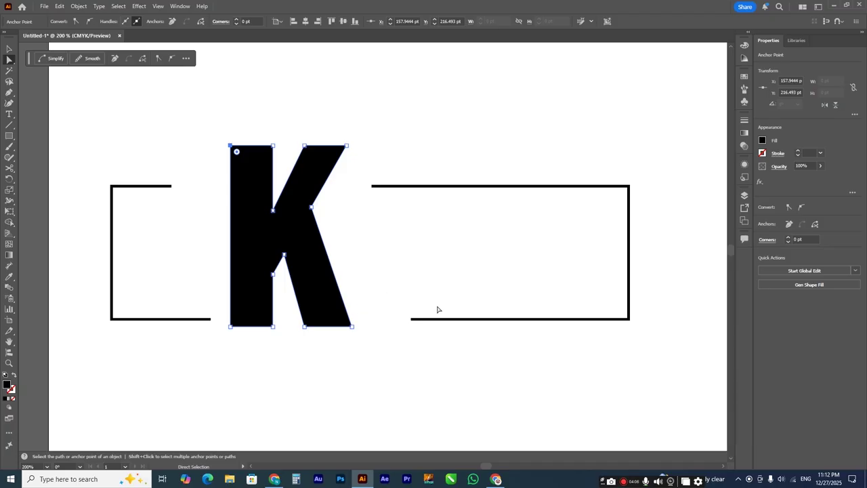
Step: Cut across the K's lower diagonal leg with the Scissors tool, splitting both of its edges
left_click(10, 168)
left_click(326, 249)
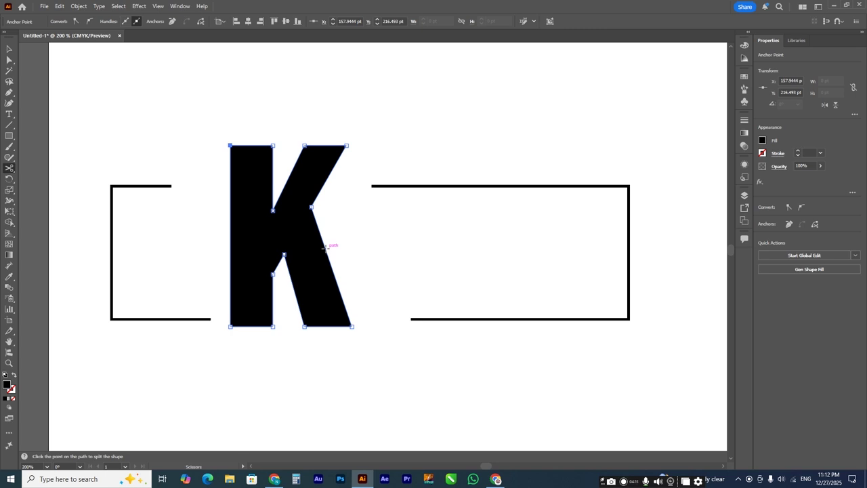
left_click(289, 279)
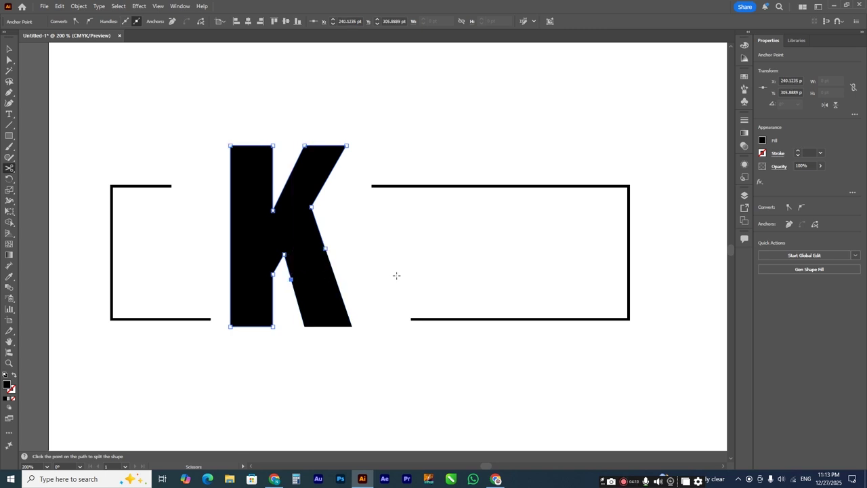
left_click(6, 48)
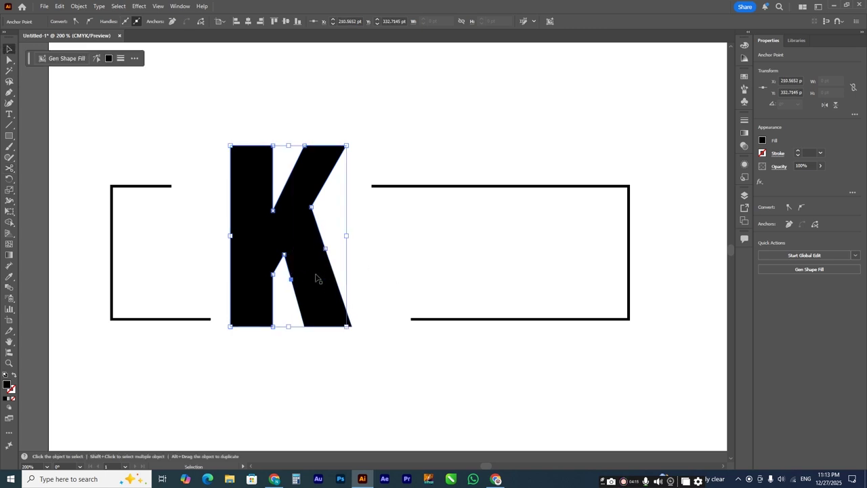
left_click_drag(316, 279, 320, 292)
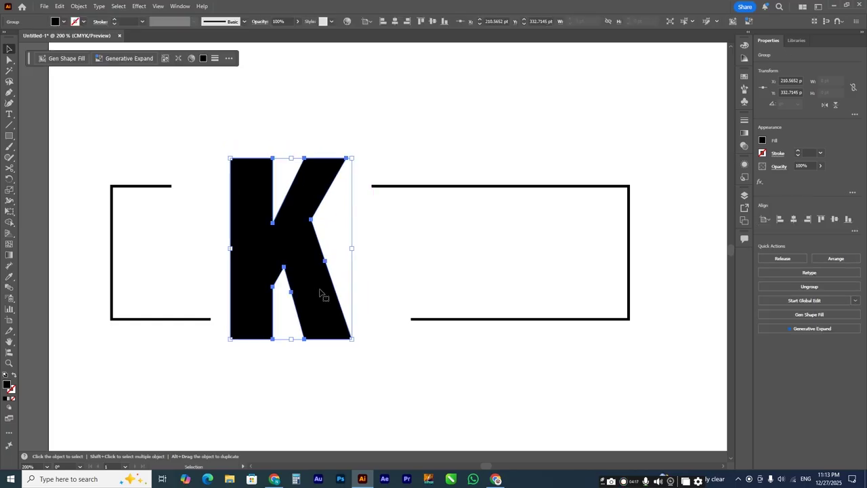
key("ctrl+z")
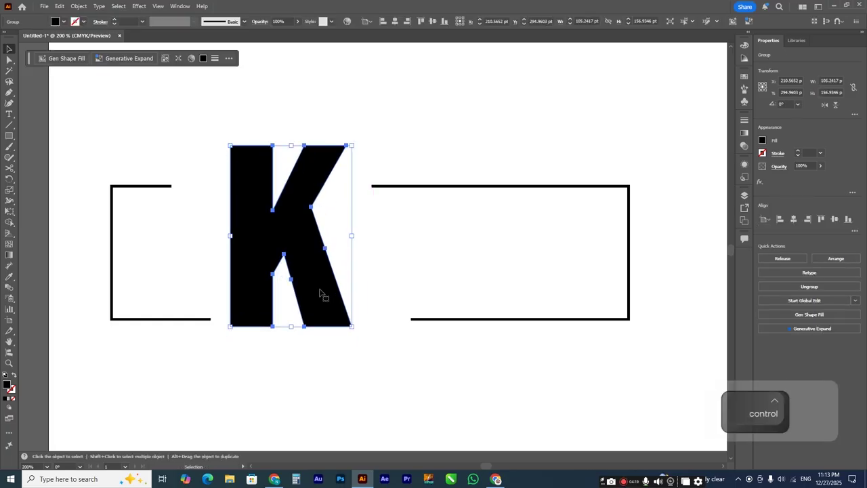
Step: Ungroup the outlined K and release its compound path
right_click(316, 283)
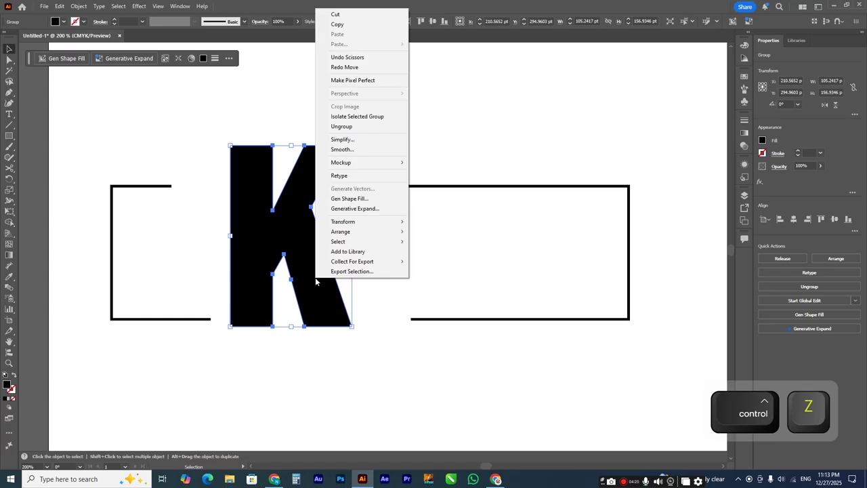
left_click(352, 129)
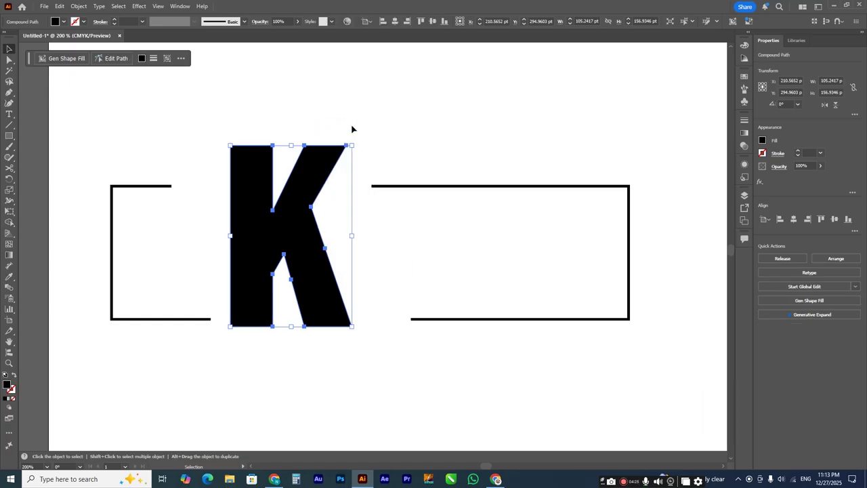
right_click(318, 269)
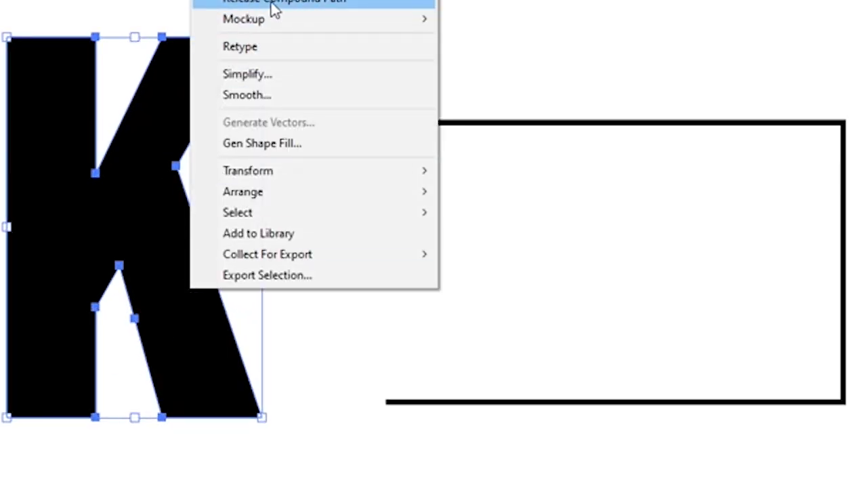
left_click(323, 3)
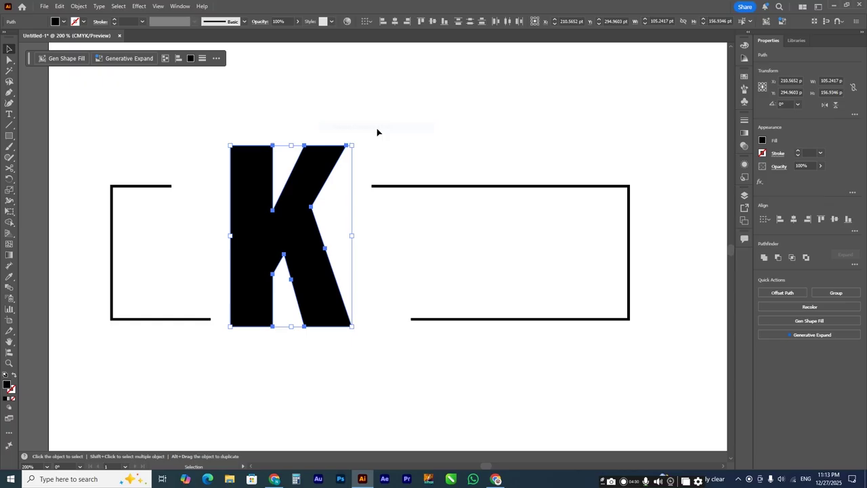
Step: Move the cut-off lower leg straight down, away from the rest of the K
left_click(325, 292)
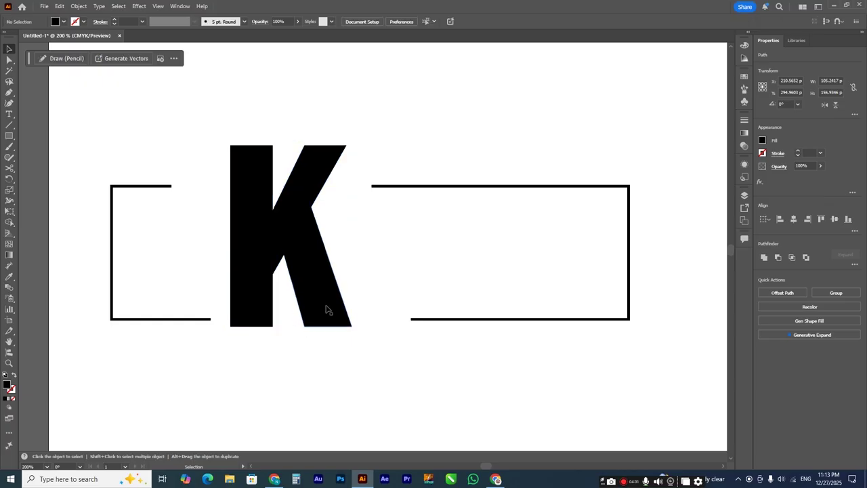
left_click_drag(325, 292, 328, 319)
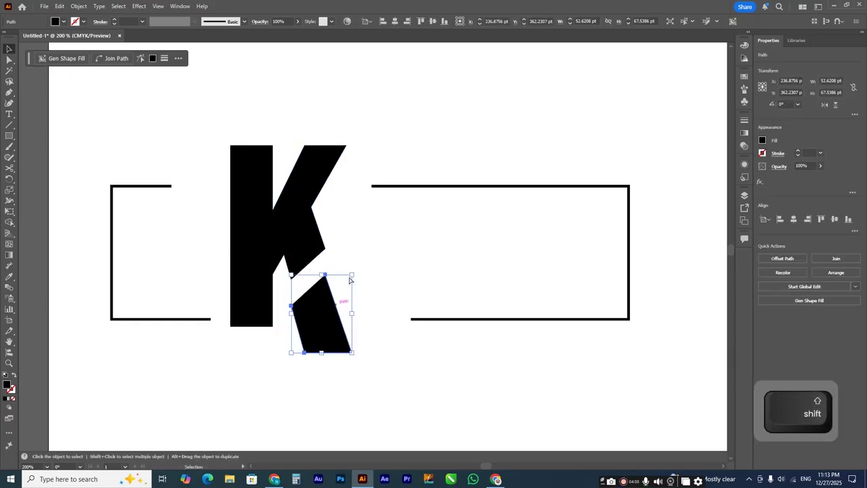
key("ctrl+z")
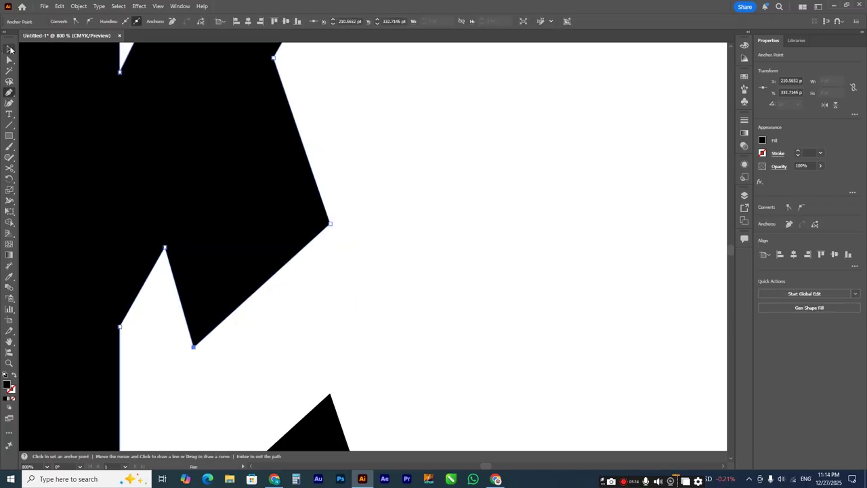
Step: Cut across the K's upper diagonal arm with the Scissors tool, splitting both of its edges
left_click(9, 49)
scroll(233, 258, "down", 2)
scroll(256, 124, "up", 1)
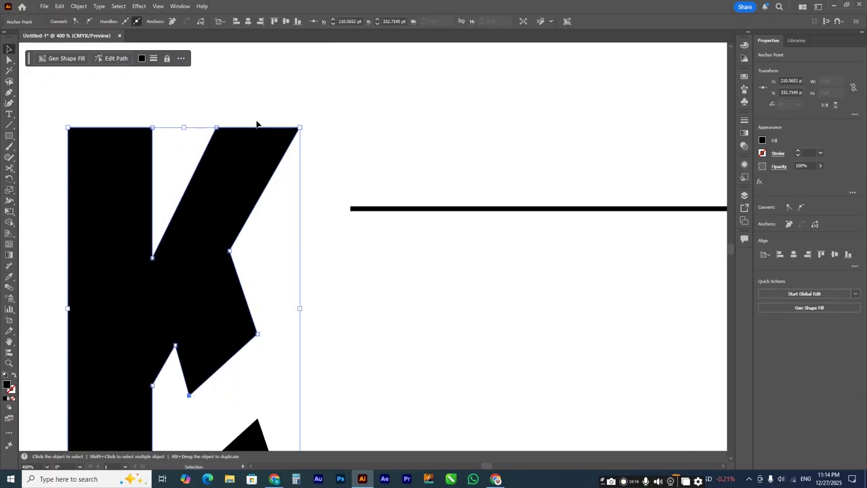
left_click(10, 168)
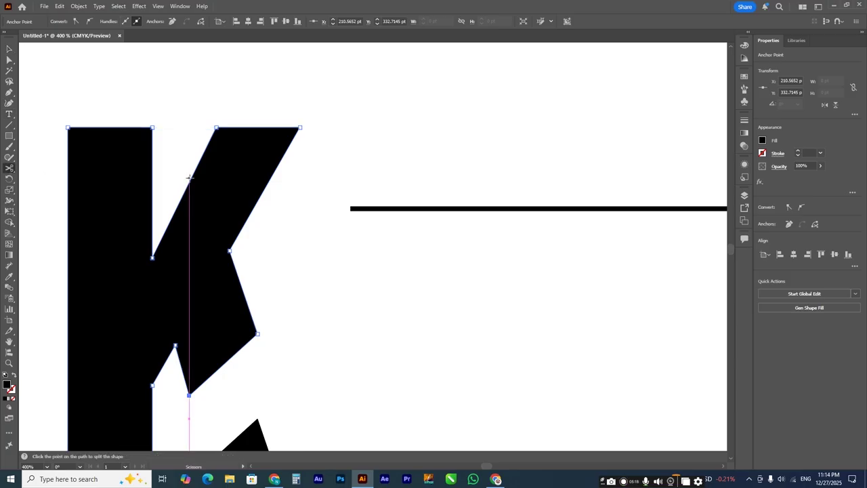
left_click(190, 177)
left_click(265, 190)
Step: Move the cut-off arm tip up and to the right, and shift the K's body slightly down and left
key("v")
left_click_drag(273, 163, 313, 120)
left_click_drag(239, 197, 234, 201)
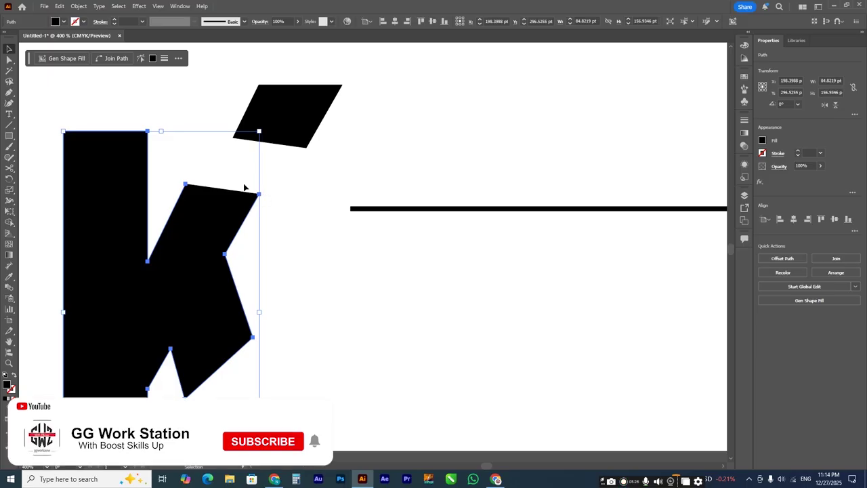
Step: Close the open edge along the K's upper arm cut with the Pen tool
scroll(201, 180, "up", 2)
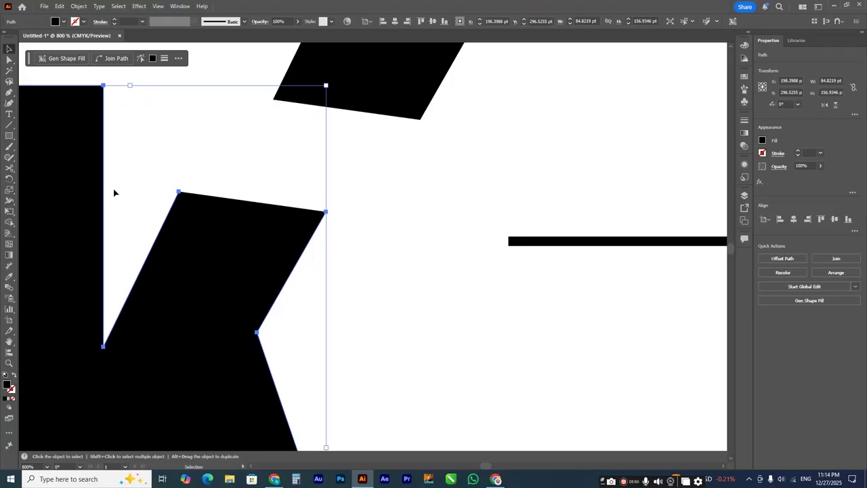
left_click(9, 92)
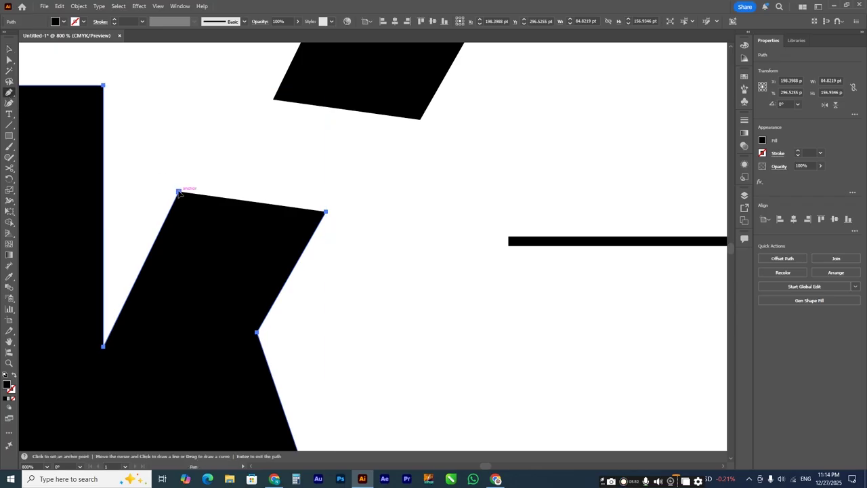
left_click(178, 191)
left_click(325, 212)
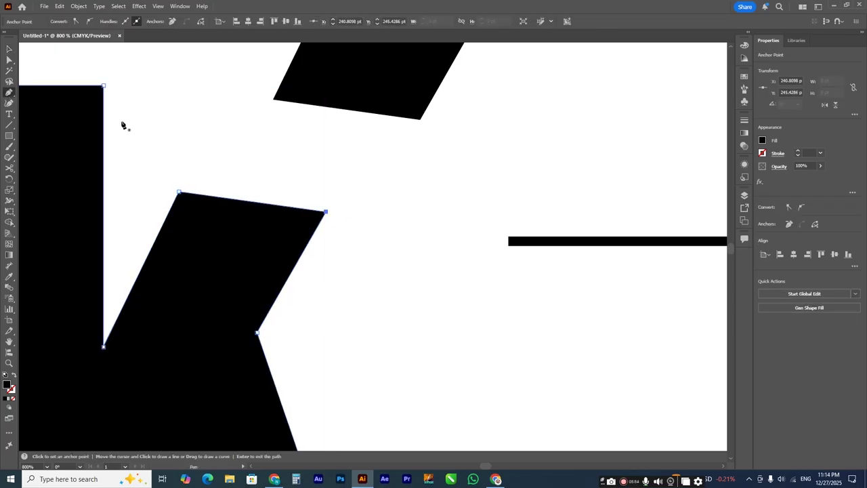
Step: Cut diagonally across the K's vertical stem with the Scissors tool and move the upper piece up and to the left
left_click(10, 51)
scroll(272, 142, "down", 4)
scroll(221, 147, "up", 2)
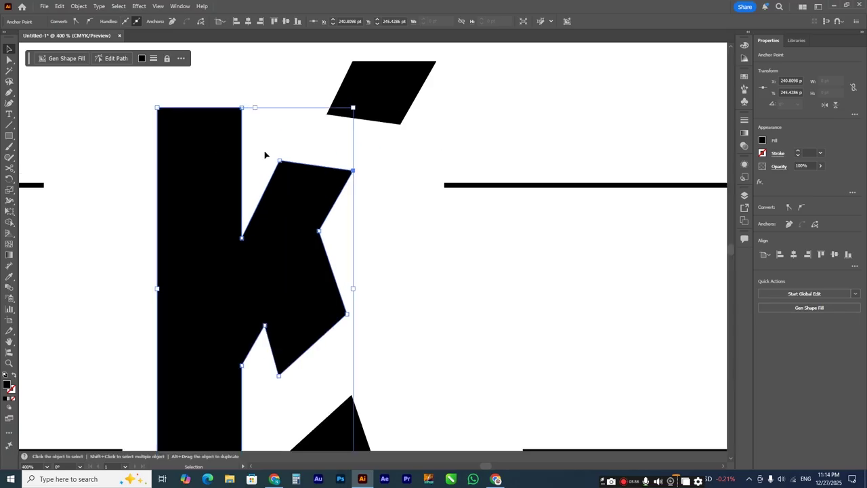
left_click(9, 167)
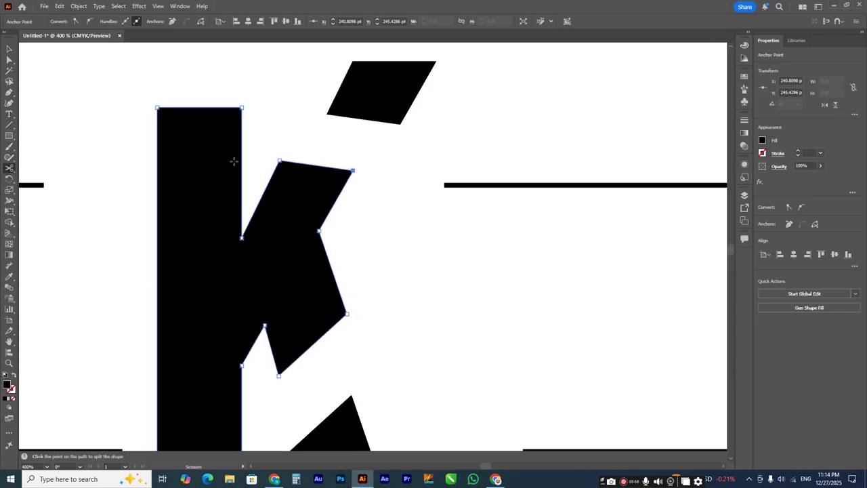
left_click(242, 158)
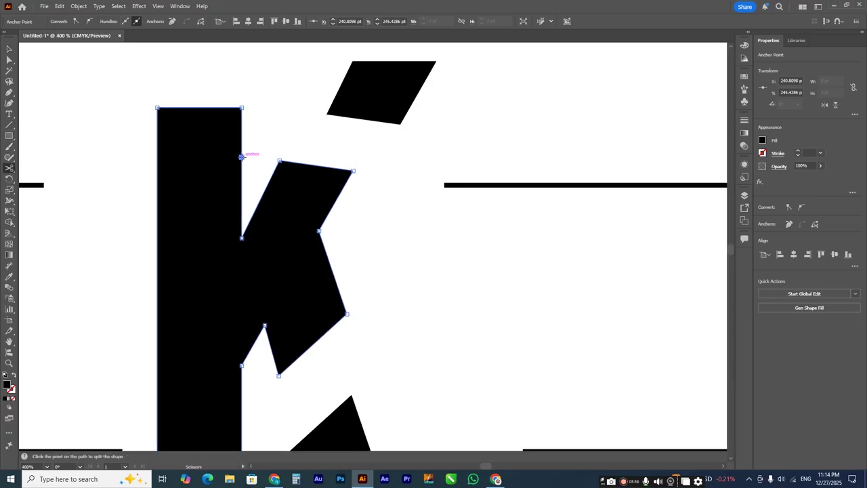
left_click(158, 280)
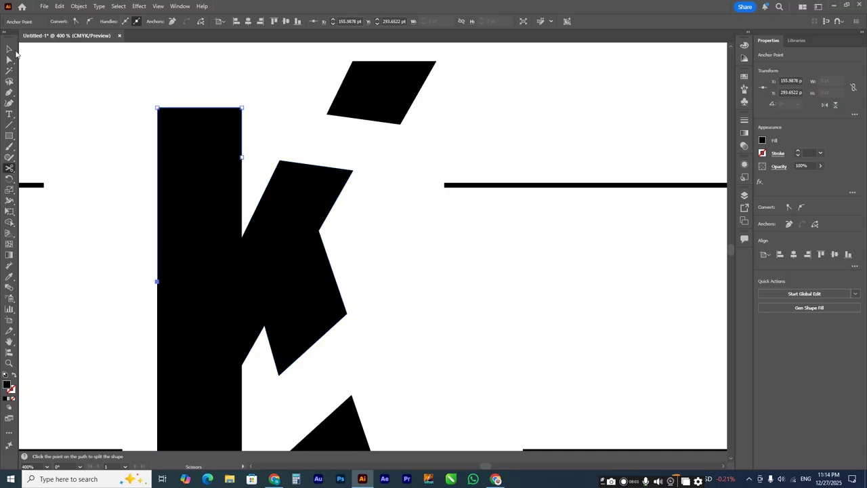
left_click(9, 49)
left_click_drag(218, 161, 174, 140)
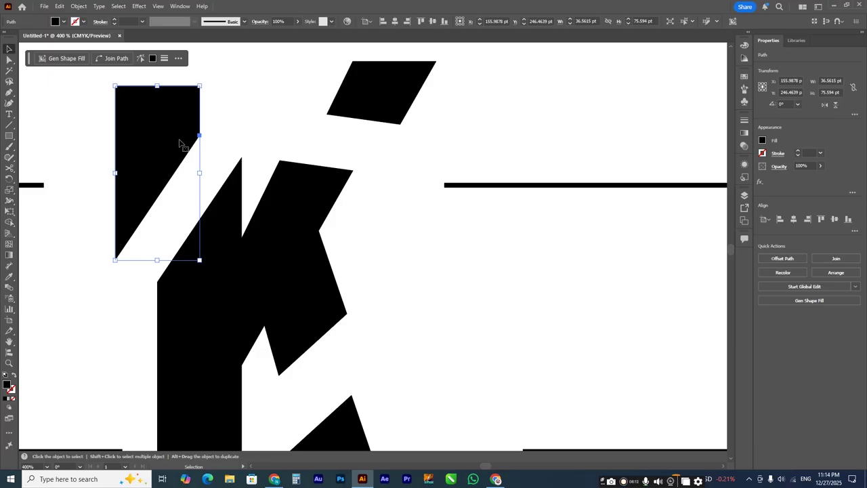
Step: Delete all the K pieces and the split frame from the artboard
scroll(186, 200, "down", 3)
left_click_drag(70, 126, 453, 338)
key("Delete")
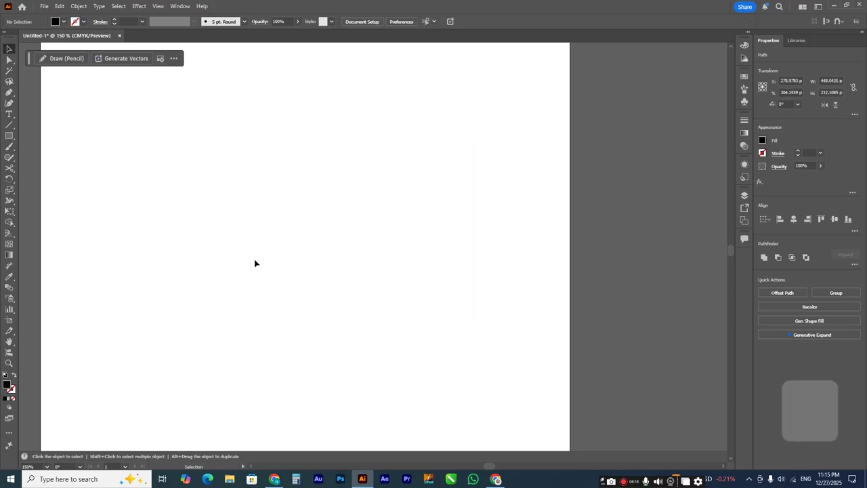
Step: Draw a black-filled rectangle about 270 pt wide and 106 pt high in the upper part of the artboard
left_click(11, 136)
left_click_drag(140, 165, 373, 256)
key("v")
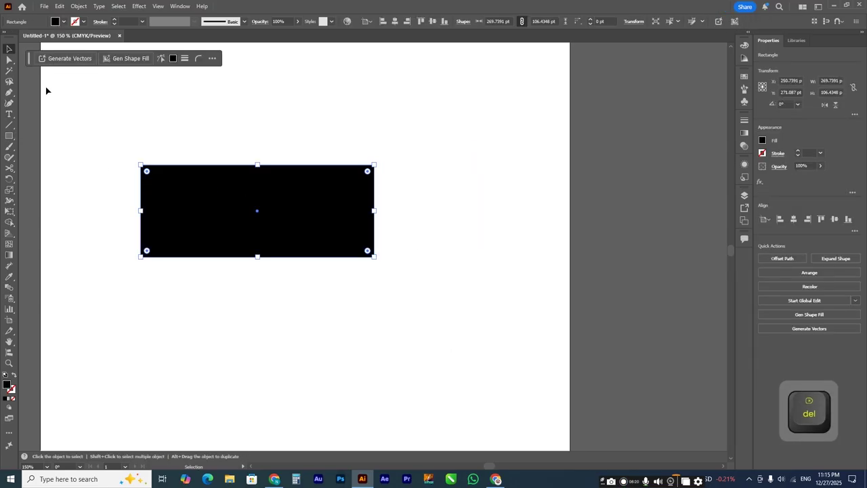
Step: Split the rectangle along a slanted line near its left end by cutting its upper and lower edges with the Scissors tool
scroll(210, 165, "up", 1)
scroll(174, 170, "up", 1)
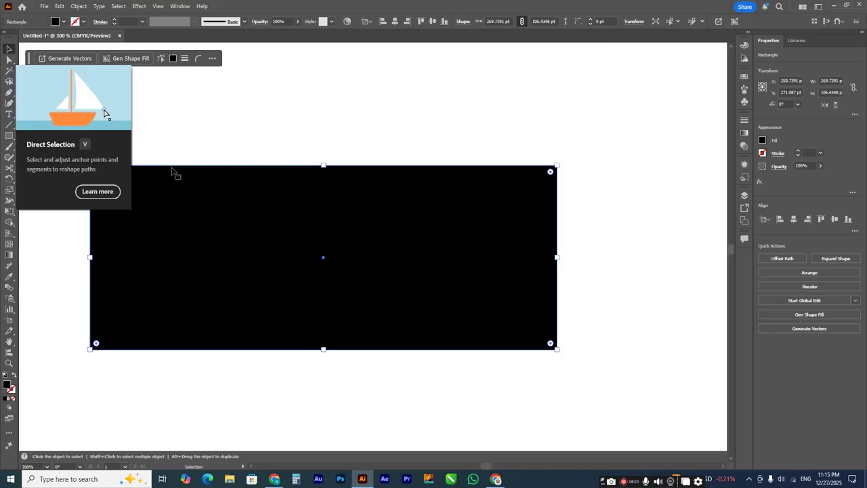
left_click(9, 168)
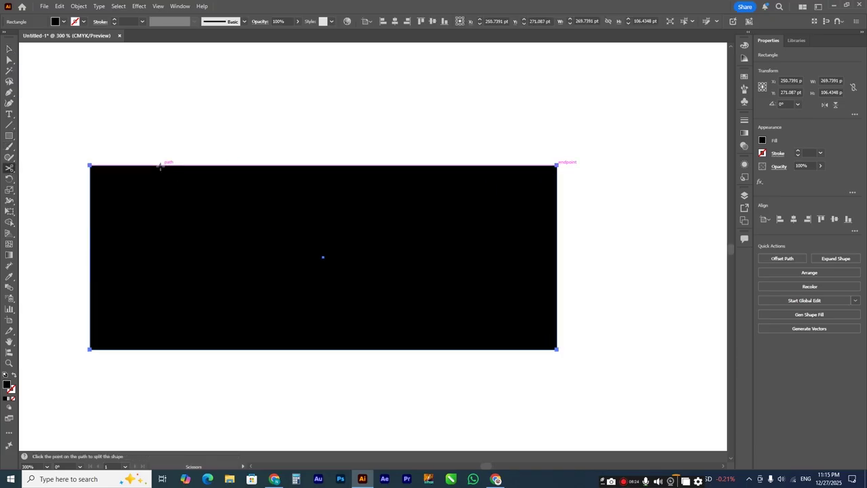
left_click(160, 165)
left_click(203, 350)
Step: Pull the two rectangle pieces apart horizontally, moving the small one left and the large one slightly right
left_click(9, 50)
left_click(144, 86)
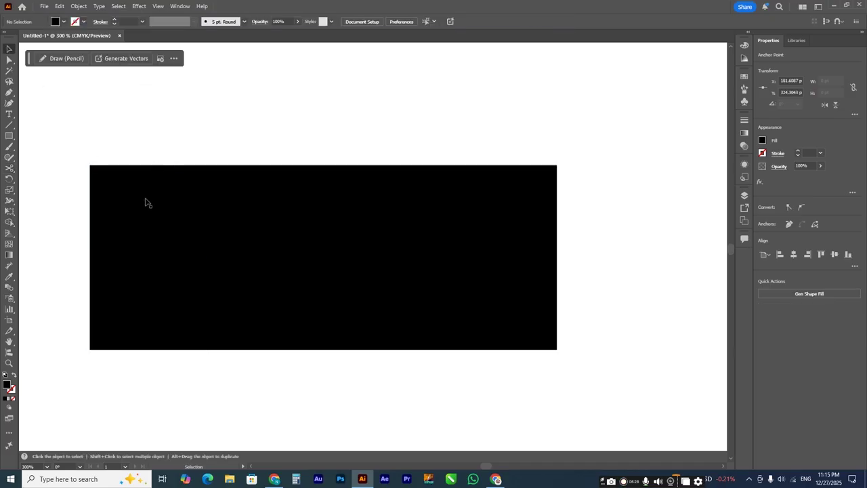
left_click_drag(146, 199, 111, 198)
left_click(201, 195)
left_click_drag(162, 165, 172, 167)
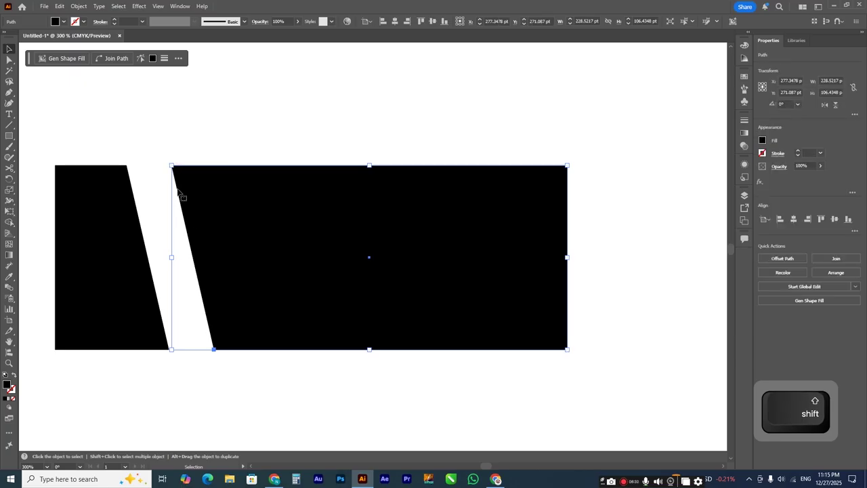
Step: Give the large rectangle piece no fill and a 2 pt black stroke
left_click(763, 153)
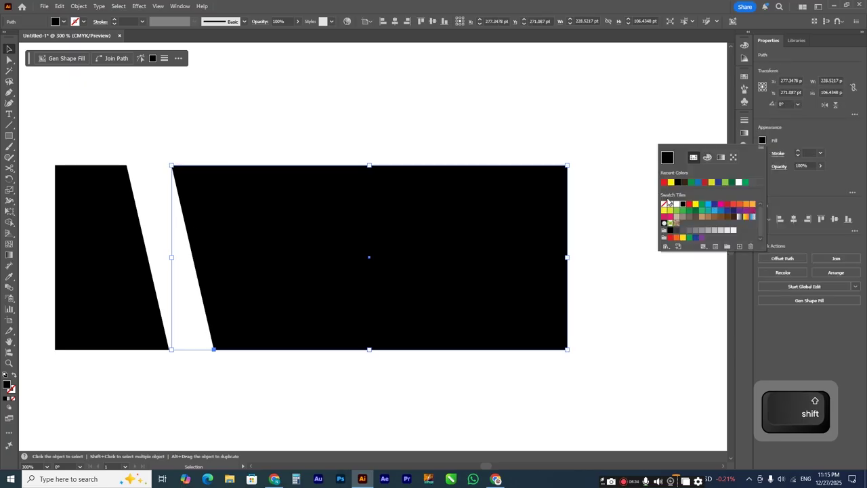
left_click(665, 204)
left_click(821, 153)
left_click(833, 217)
left_click(147, 220)
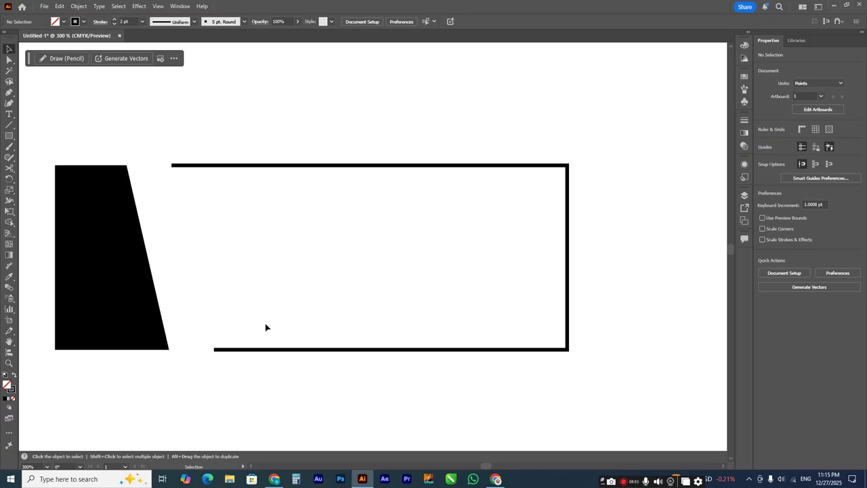
Step: Cut the upper and lower edges of the open outline with the Scissors tool and move both loose segments slightly left
left_click(10, 168)
left_click(268, 165)
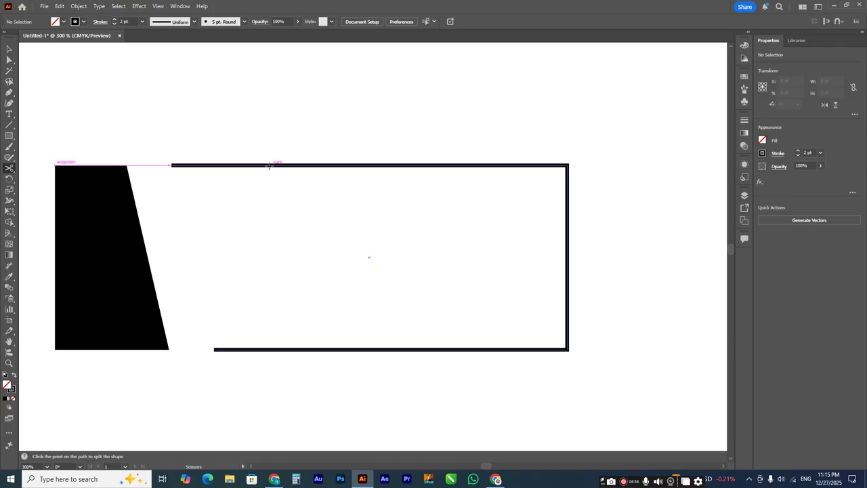
left_click(308, 349)
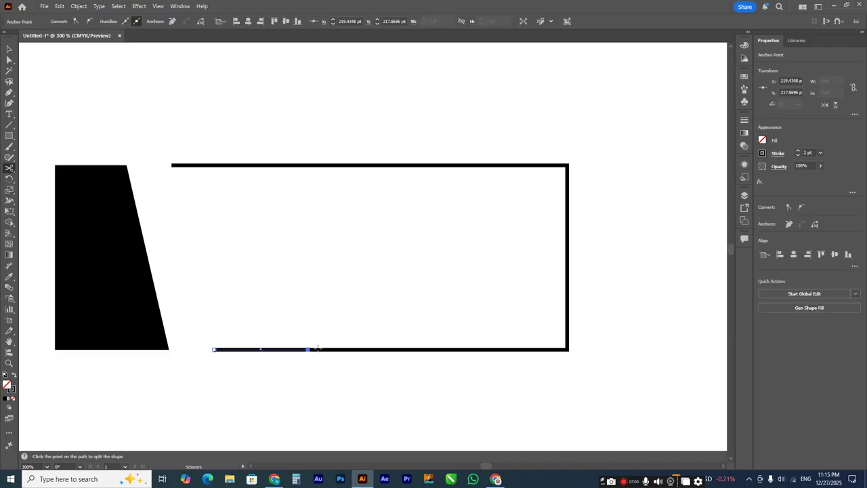
key("v")
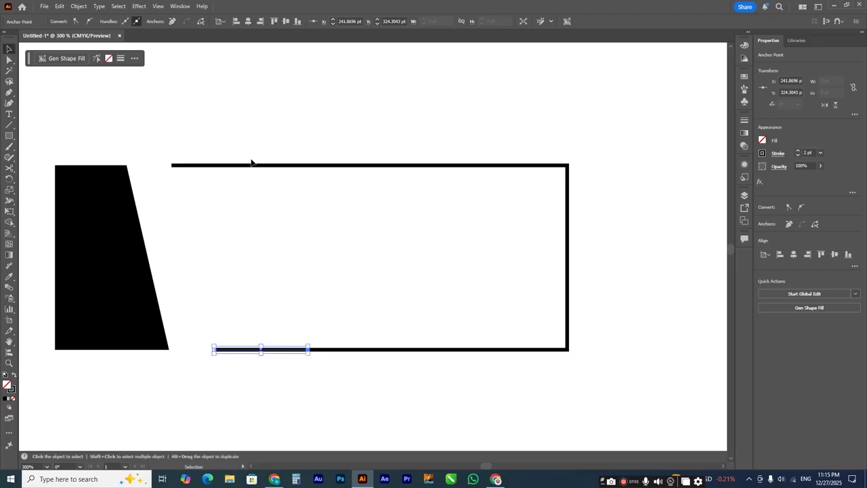
left_click_drag(247, 165, 232, 168)
left_click_drag(284, 350, 275, 352)
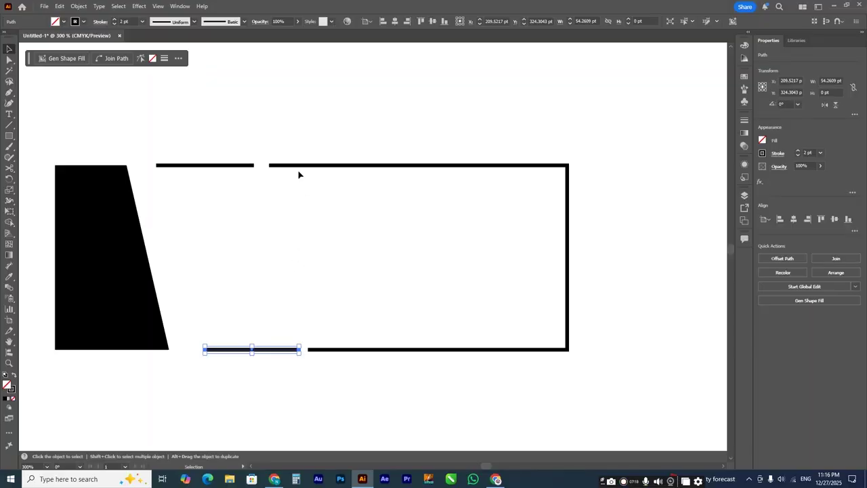
Step: Fill the remaining open outline at the right with green
left_click(299, 165)
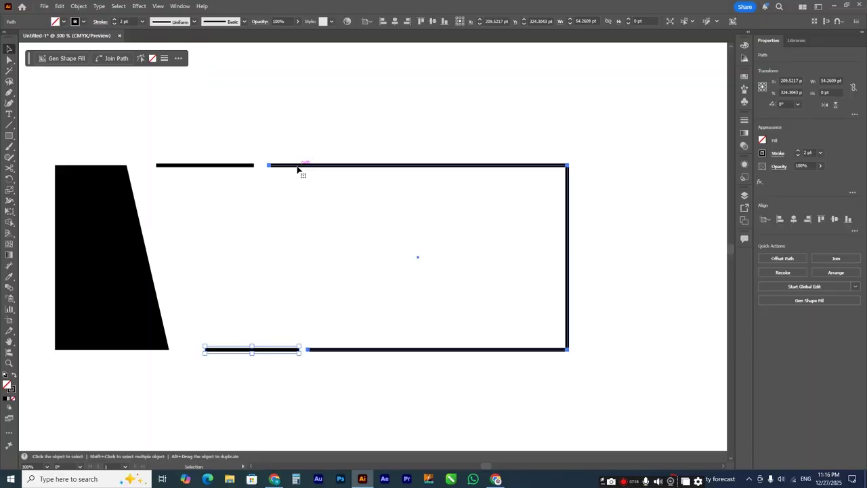
left_click(763, 141)
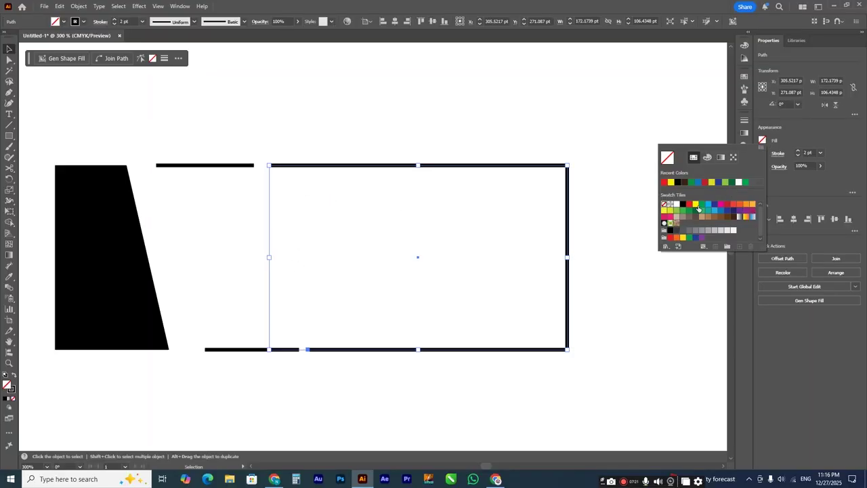
left_click(702, 206)
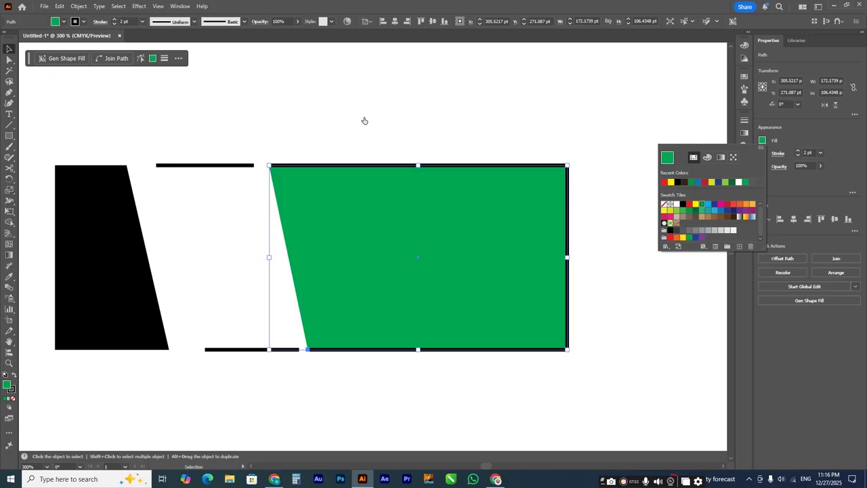
Step: Cut the green shape's upper and lower edges with the Scissors tool and move the loose segments up and down away from it
left_click(10, 167)
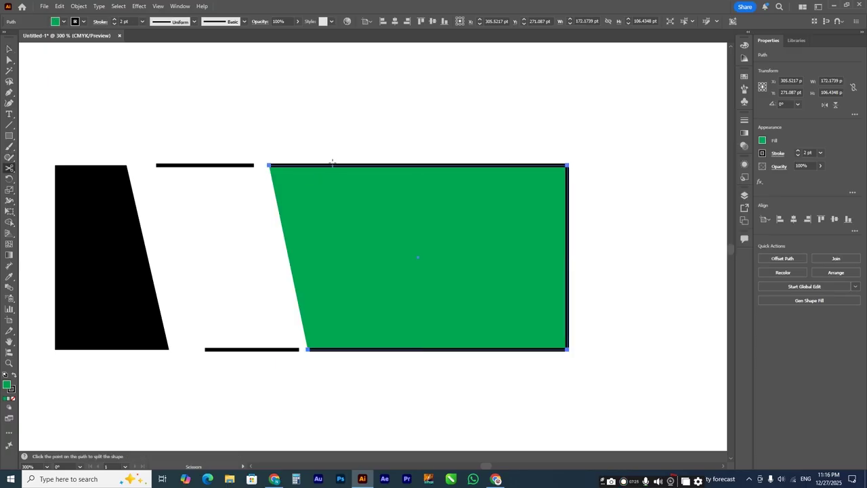
left_click(332, 164)
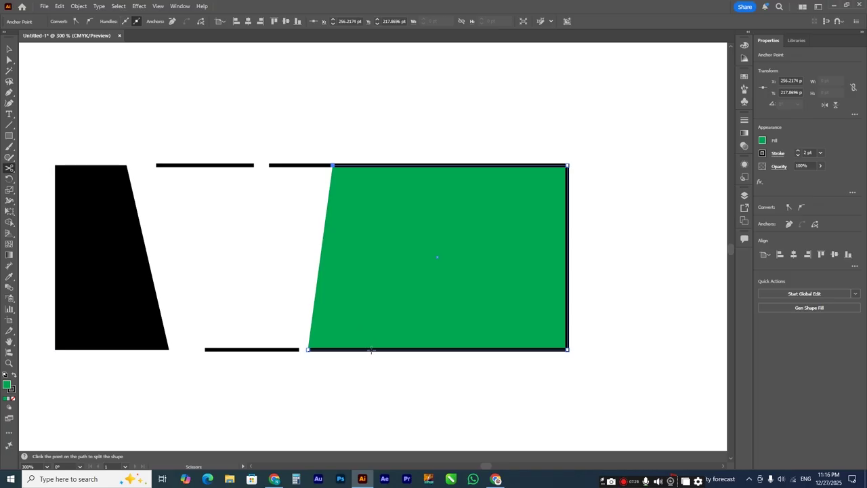
left_click(370, 349)
left_click(9, 48)
left_click_drag(301, 167, 300, 154)
left_click_drag(337, 351, 340, 373)
Step: Delete all the pieces and draw a green rectangle about 184 pt wide and 84 pt high with a 2 pt black stroke
scroll(346, 231, "down", 1)
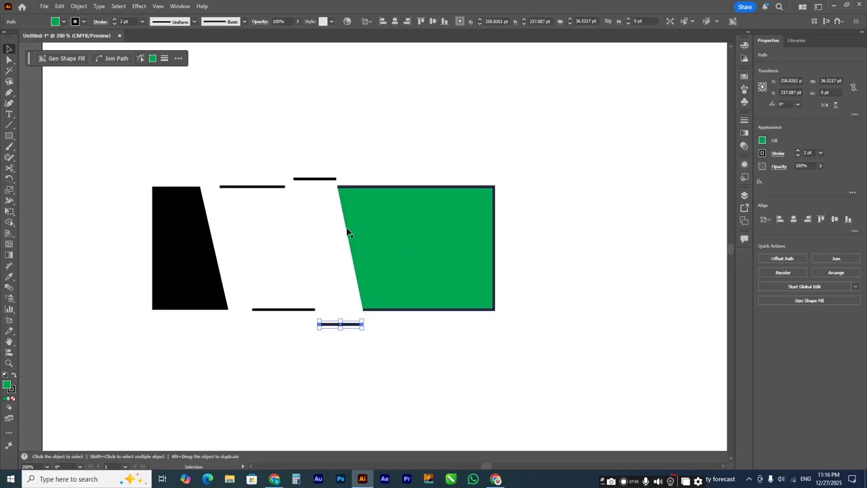
left_click_drag(528, 143, 126, 347)
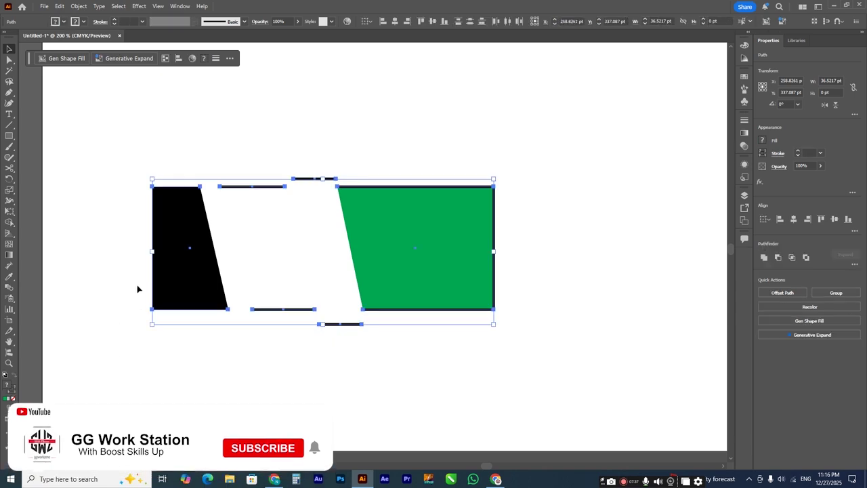
key("Delete")
left_click(8, 136)
left_click_drag(150, 176, 363, 269)
Step: Split the stroked green rectangle along a slanted line near its left end with the Scissors tool and pull the two pieces apart
scroll(118, 173, "up", 2)
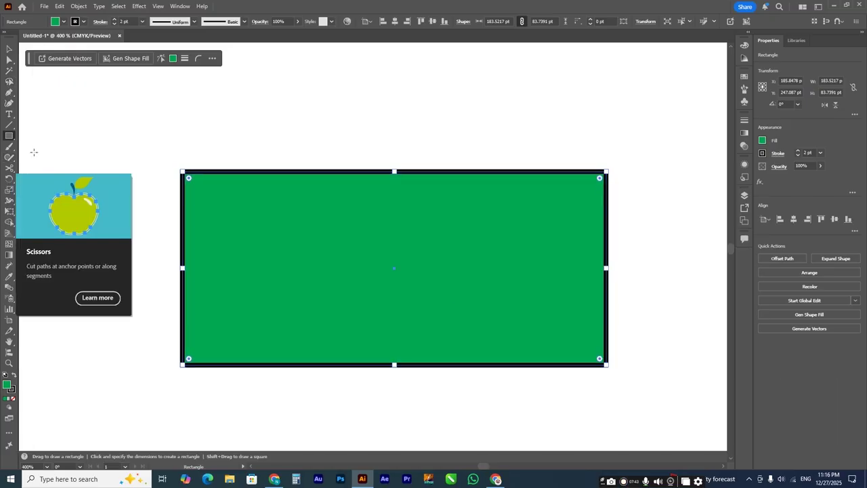
left_click(9, 168)
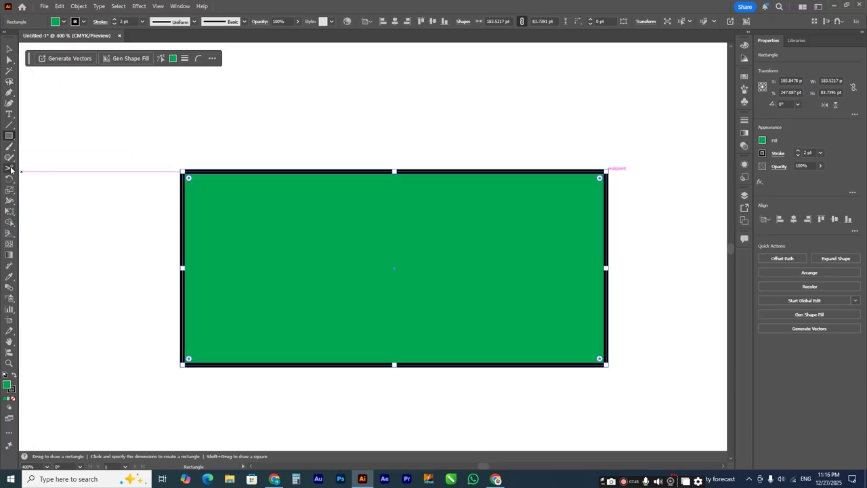
left_click(261, 172)
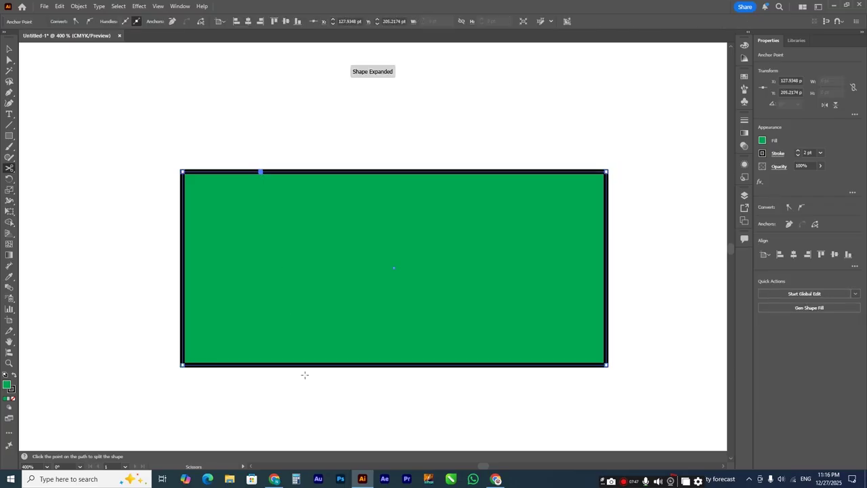
left_click(306, 365)
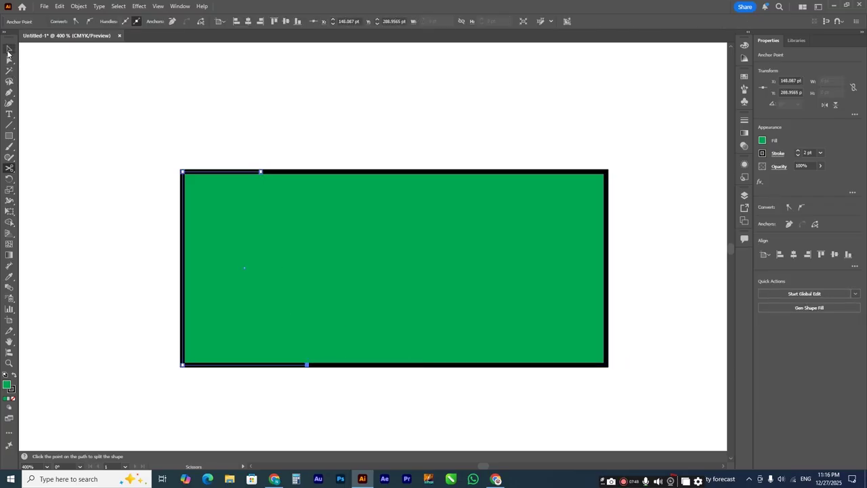
left_click(9, 49)
left_click_drag(187, 215, 129, 216)
left_click_drag(303, 171, 303, 166)
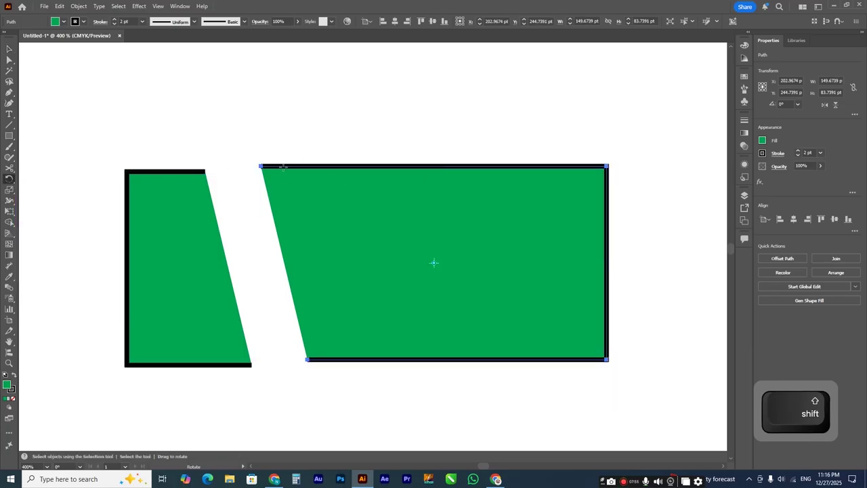
Step: Cut the larger stroked piece's upper and lower edges with the Scissors tool and move both loose line segments away from it
key("c")
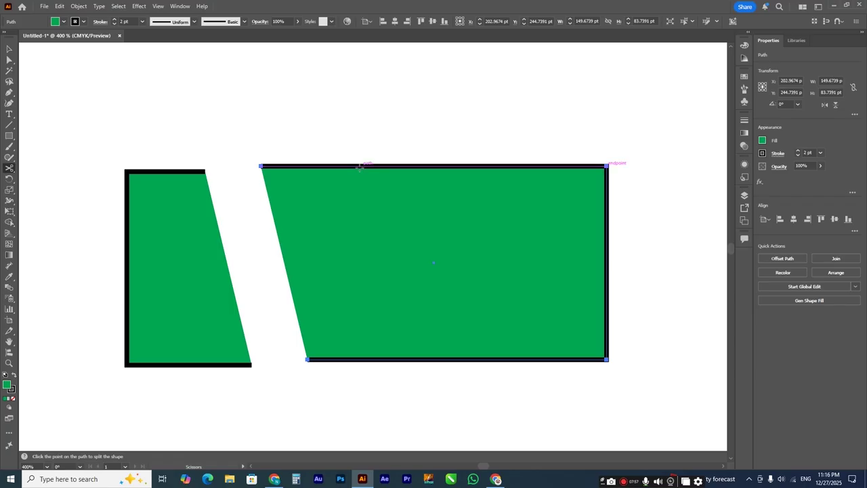
left_click(360, 166)
left_click(385, 359)
left_click(9, 49)
left_click(359, 181)
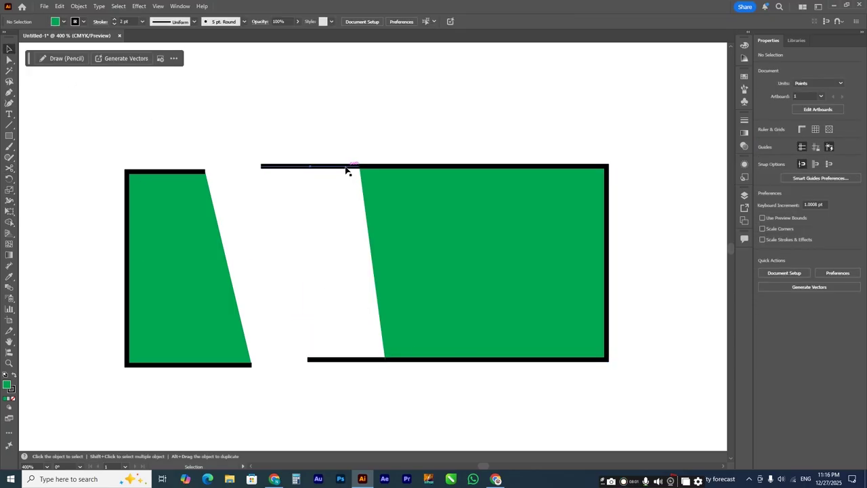
left_click_drag(346, 167, 330, 150)
left_click(349, 361)
left_click_drag(349, 360, 339, 372)
left_click(285, 271)
Step: Draw a green rectangle about 148 pt wide and 70 pt high below the cut pieces and shift it slightly down
scroll(280, 209, "down", 3)
key("z")
left_click_drag(192, 172, 237, 205)
key("space")
left_click_drag(436, 248, 328, 224)
left_click(8, 135)
left_click_drag(140, 278, 350, 380)
left_click(8, 48)
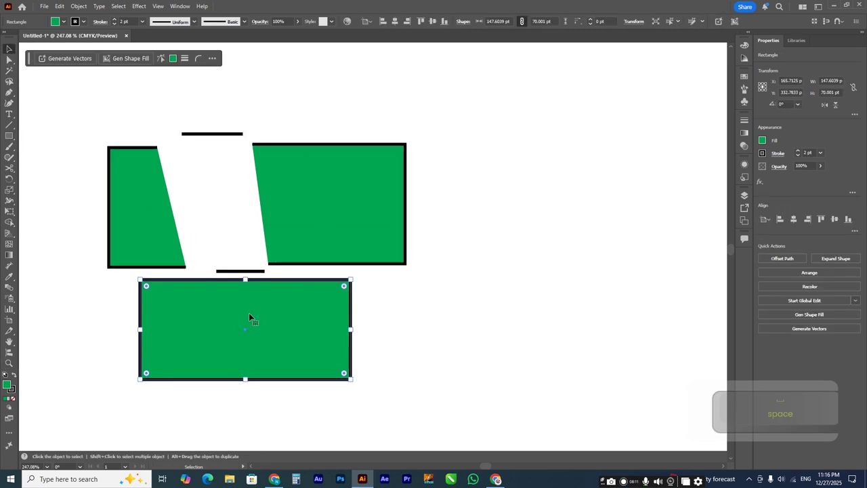
left_click_drag(249, 312, 246, 321)
Step: Remove the stroke from the lower green rectangle
left_click(762, 139)
left_click(642, 172)
left_click(762, 153)
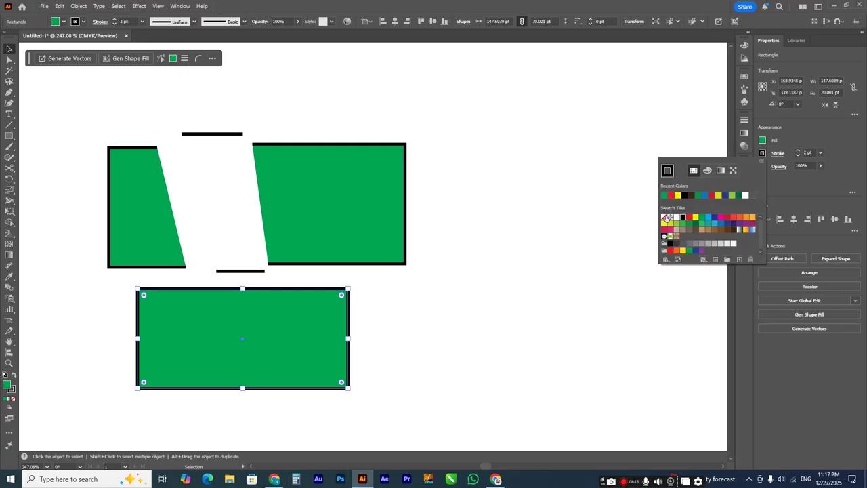
left_click(666, 217)
Step: Split the unstroked rectangle along a slightly slanted line near its left end by cutting its upper and lower edges with the Scissors tool
key("z")
left_click_drag(199, 296, 217, 318)
key("space")
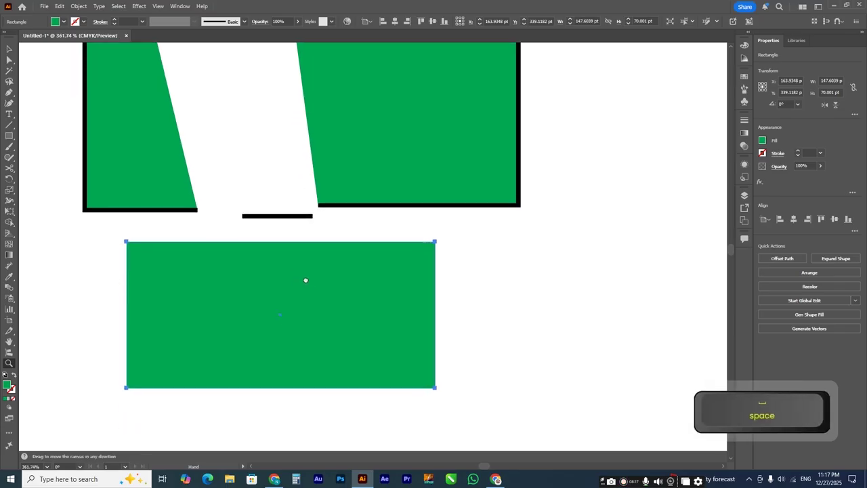
left_click_drag(306, 280, 303, 275)
left_click(8, 169)
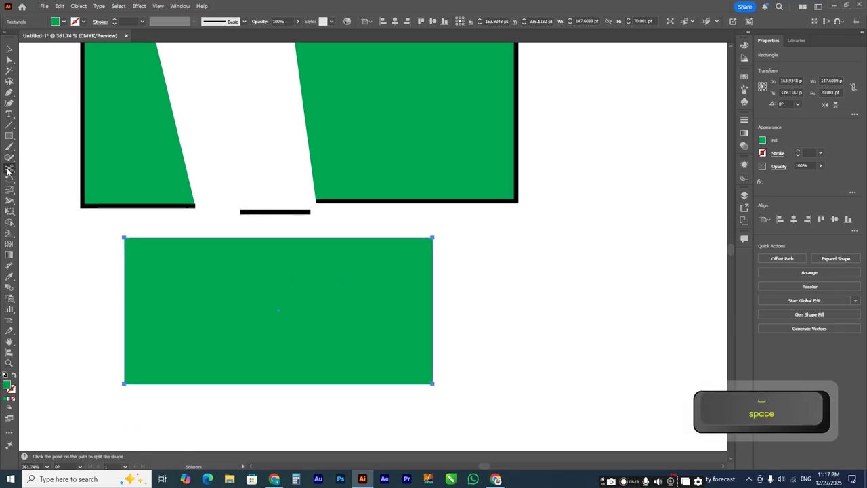
left_click(196, 238)
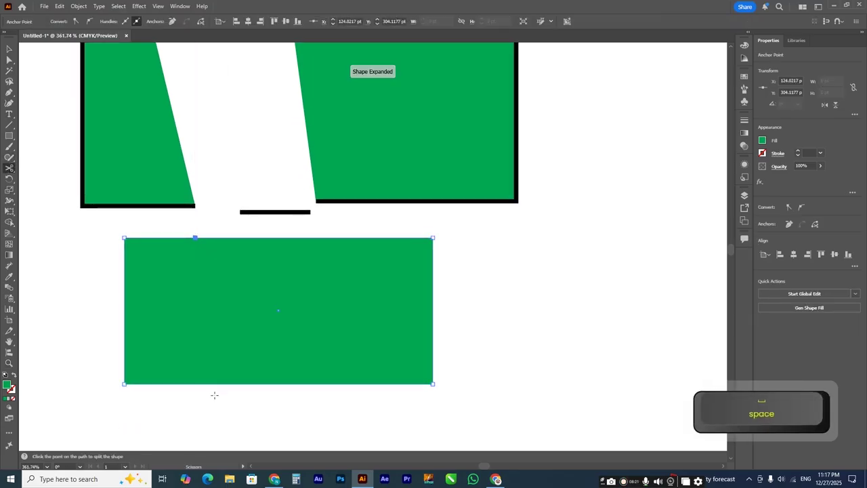
left_click(213, 384)
Step: Separate the two unstroked pieces horizontally, moving the small one left and the large one slightly right
left_click(9, 49)
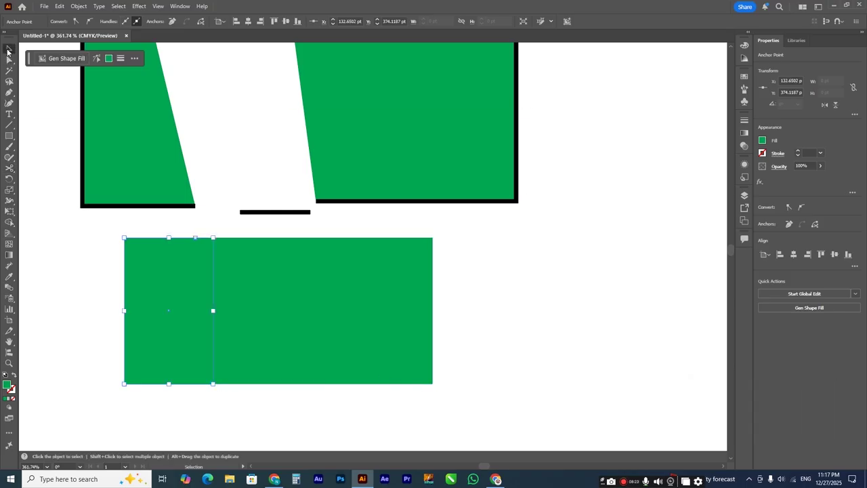
left_click(82, 264)
left_click_drag(172, 282, 108, 282)
left_click_drag(275, 283, 301, 282)
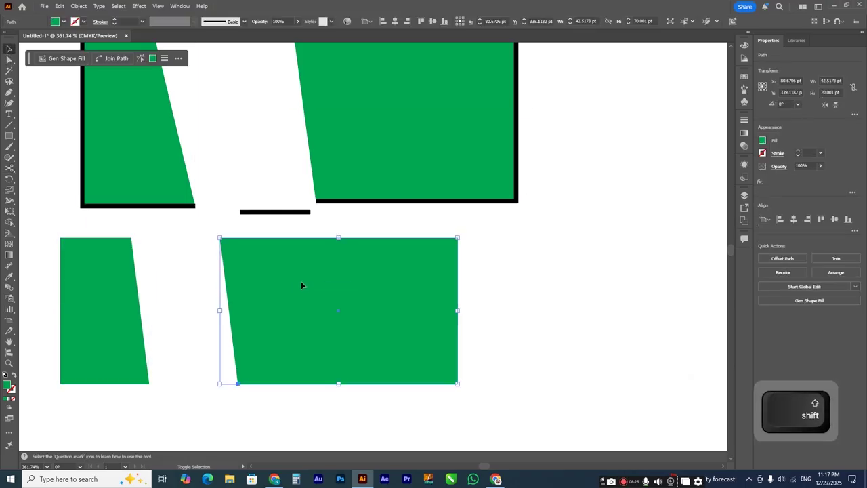
Step: Try cutting the large unstroked piece's upper and lower edges with the Scissors tool, and undo both cuts
left_click(10, 171)
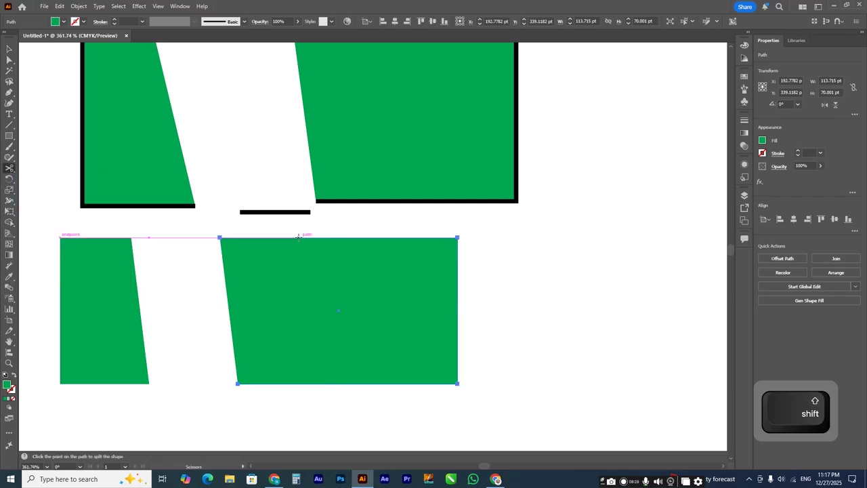
left_click(298, 238)
left_click(309, 383)
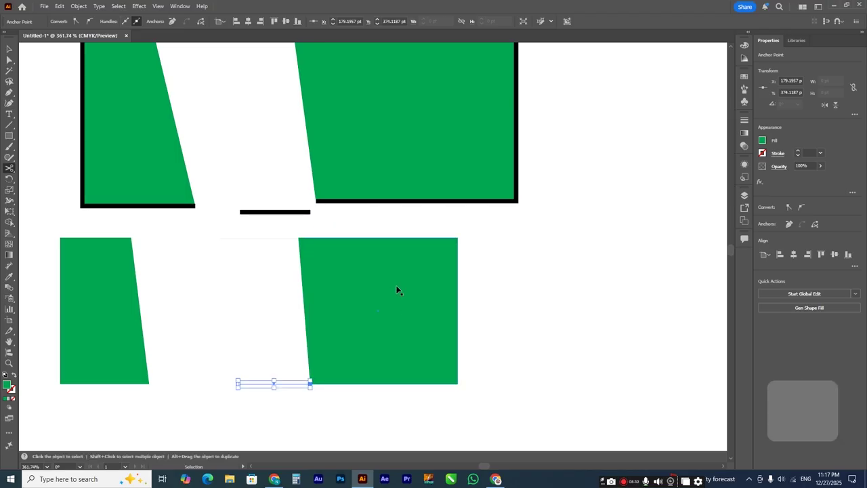
key("ctrl+z")
key("ctrl+z")
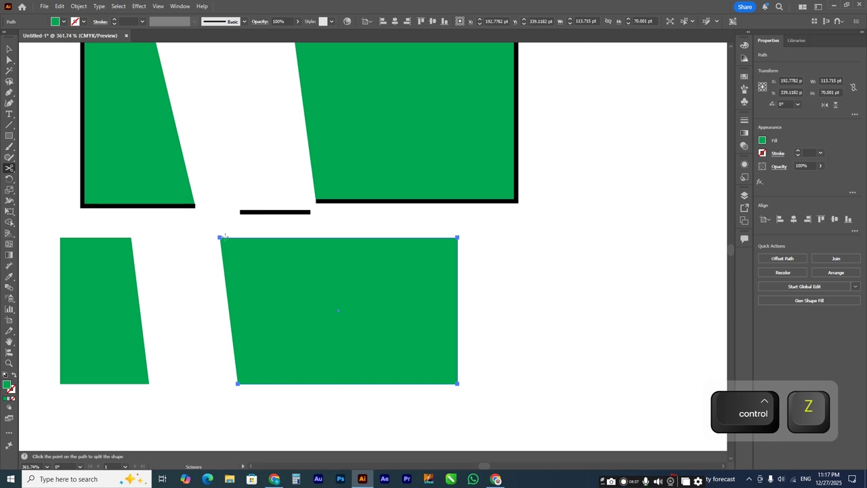
Step: Cut the large unstroked piece's upper edge near its left corner and its right edge near the lower corner with the Scissors tool
left_click(220, 237)
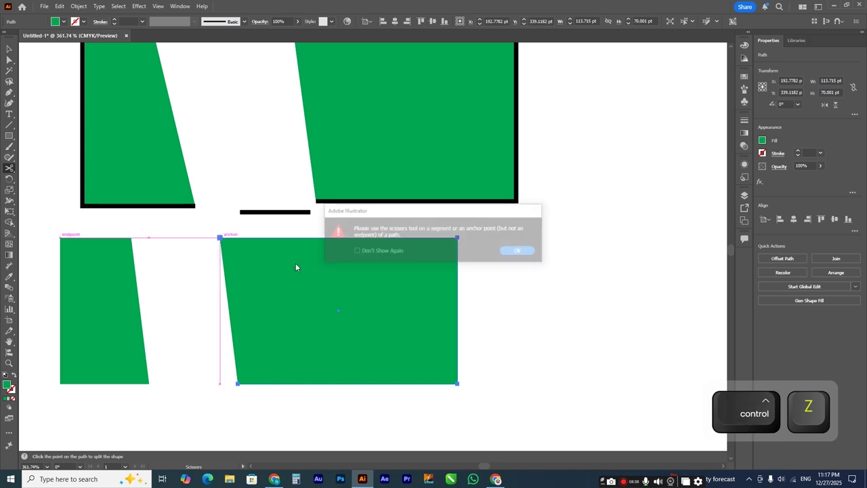
left_click(520, 252)
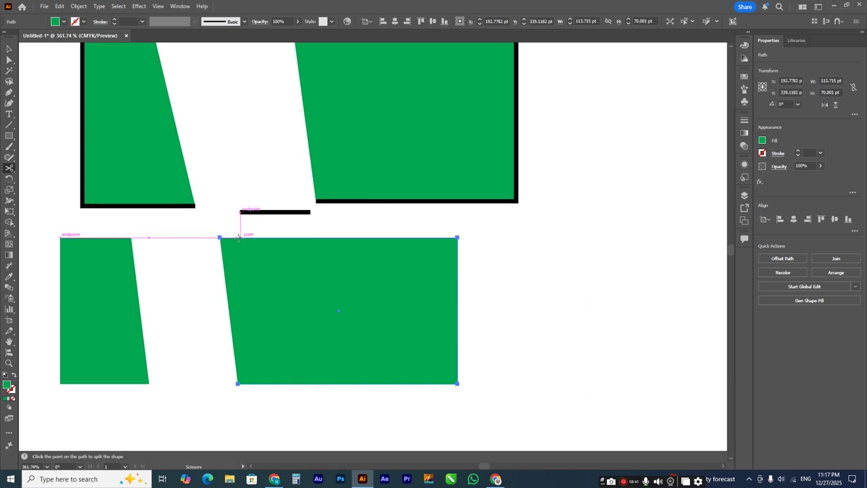
left_click(238, 236)
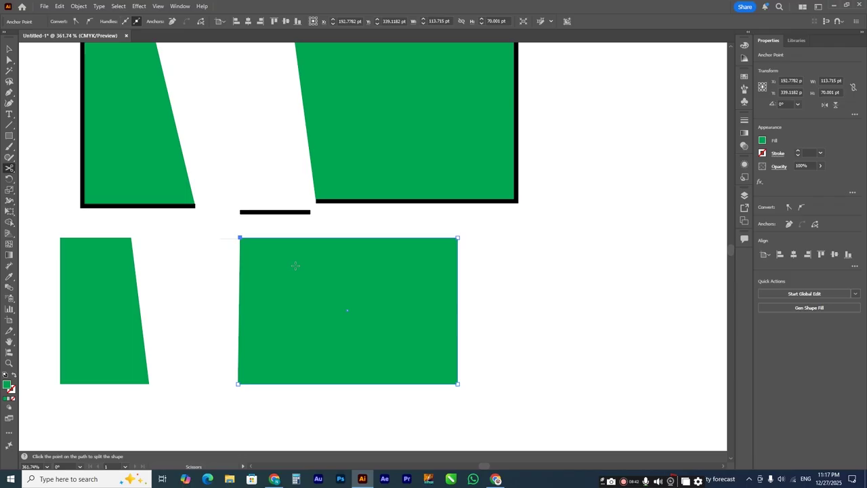
left_click(458, 367)
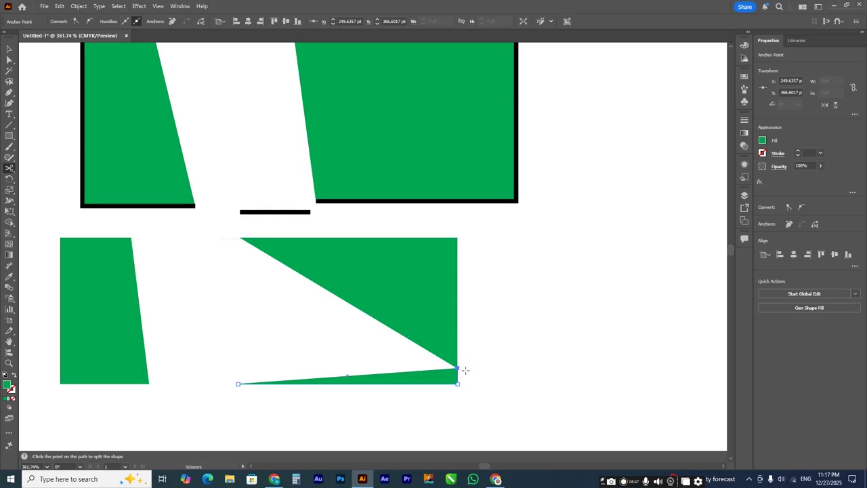
scroll(465, 369, "up", 3)
scroll(442, 359, "up", 3)
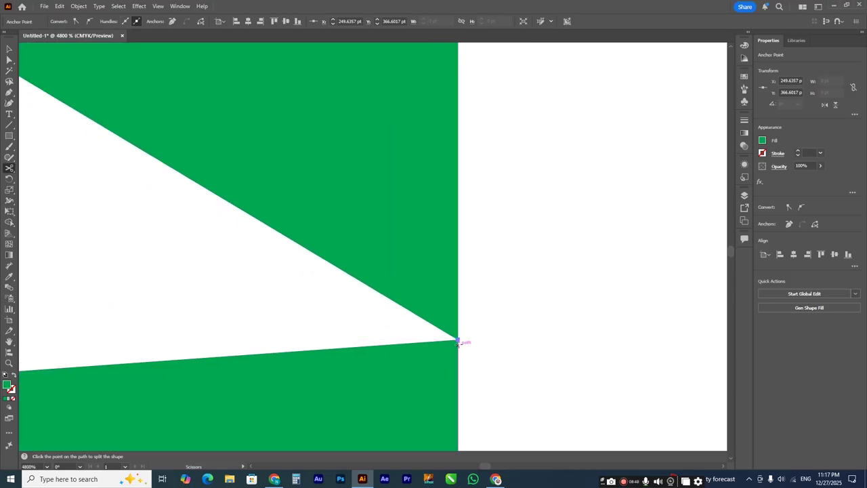
Step: Try cutting the large unstroked piece again with the Scissors tool at the existing cut point on its right edge
left_click(458, 339)
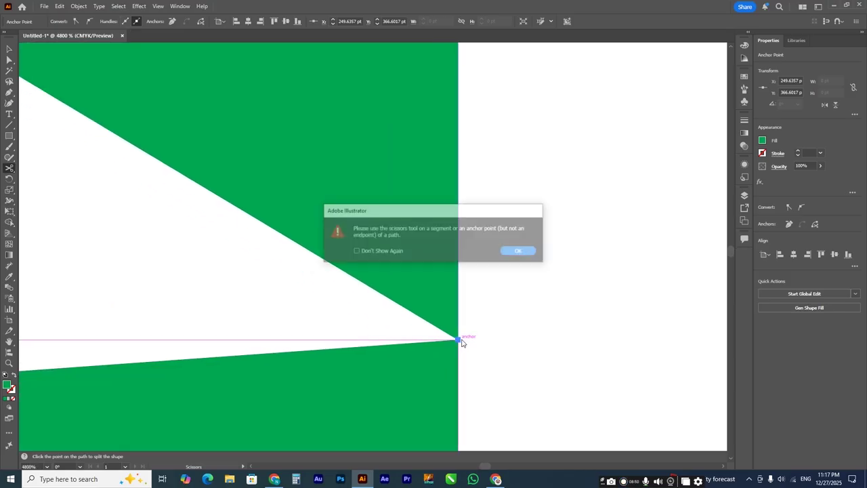
left_click(520, 251)
scroll(427, 316, "down", 10)
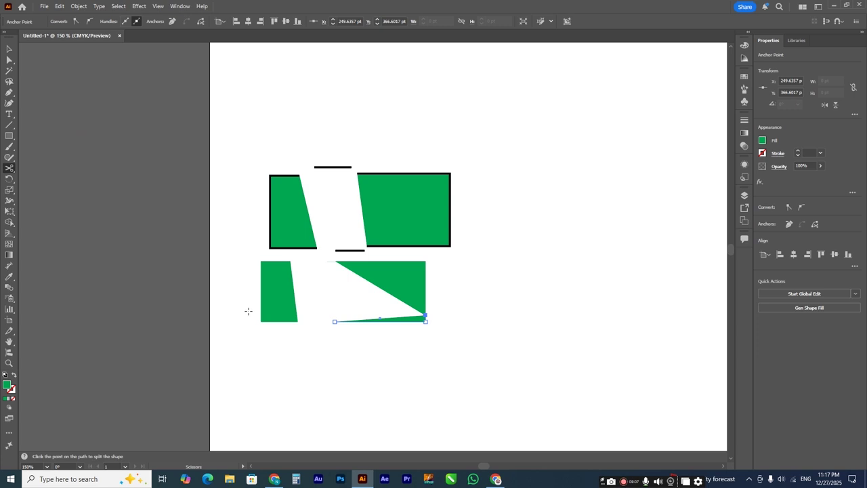
Step: Undo the earlier cuts on the large unstroked piece to restore its slanted left side
key("ctrl+z")
scroll(361, 275, "up", 2)
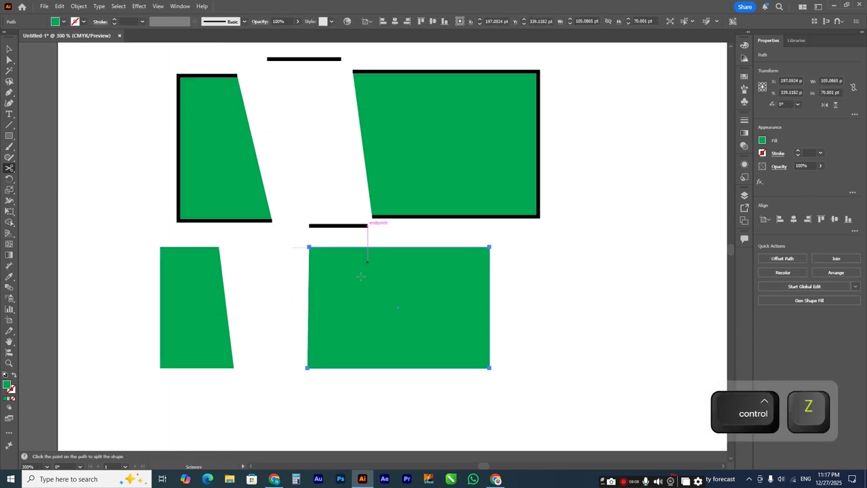
scroll(361, 276, "up", 1)
key("ctrl+z")
key("ctrl+z")
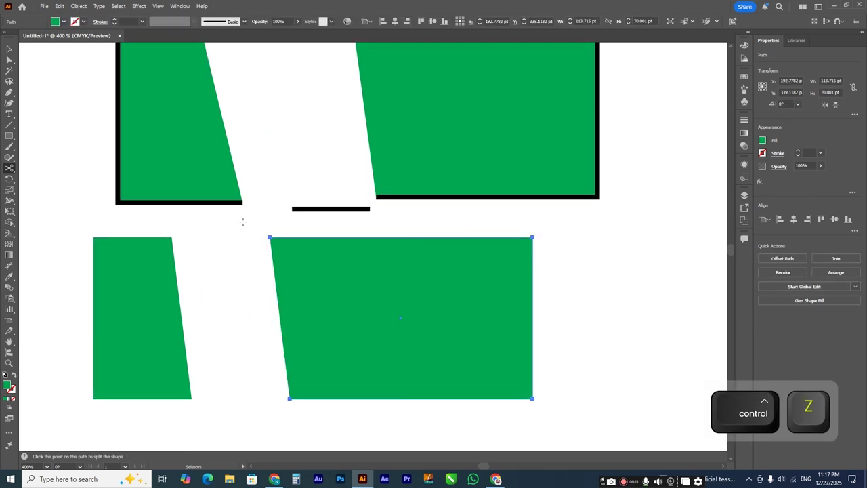
Step: Close the large piece's slanted left side with the Pen tool, and cut its upper-left corner and lower right edge with the Scissors tool
left_click(9, 92)
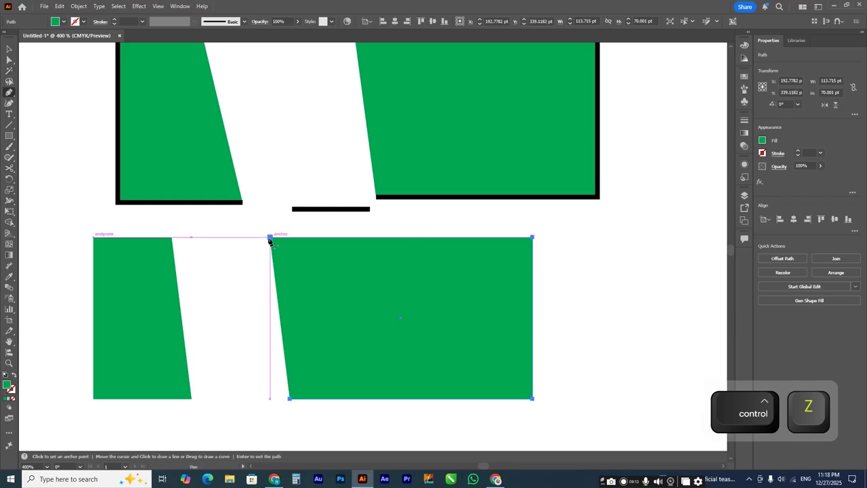
left_click(290, 398, "ctrl")
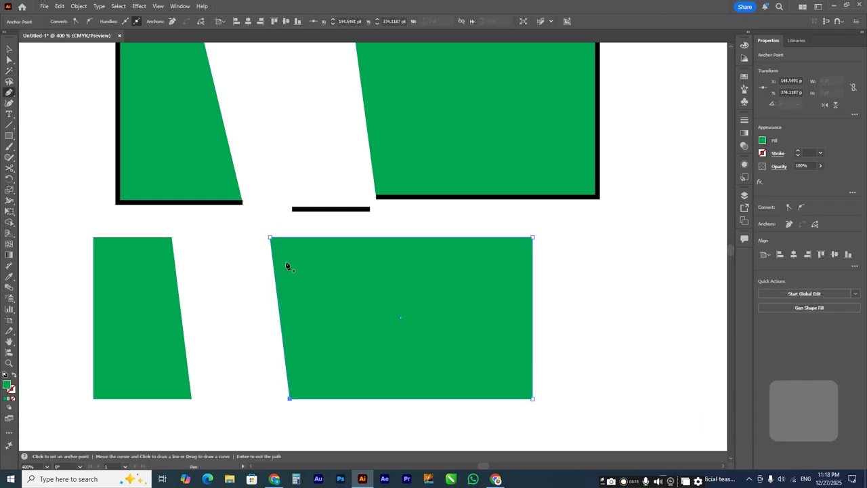
left_click(10, 168)
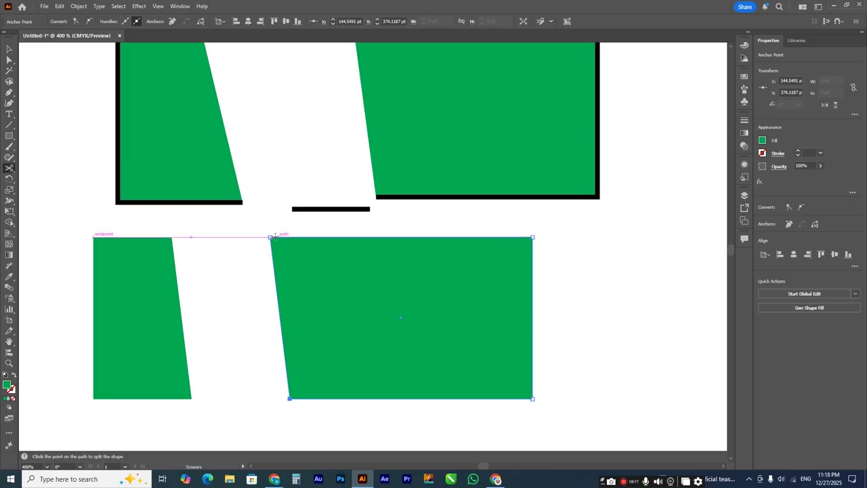
left_click(270, 237)
left_click(533, 373)
Step: Separate the two diagonally split pieces, moving the lower one down and left and the upper one up and right
left_click(9, 50)
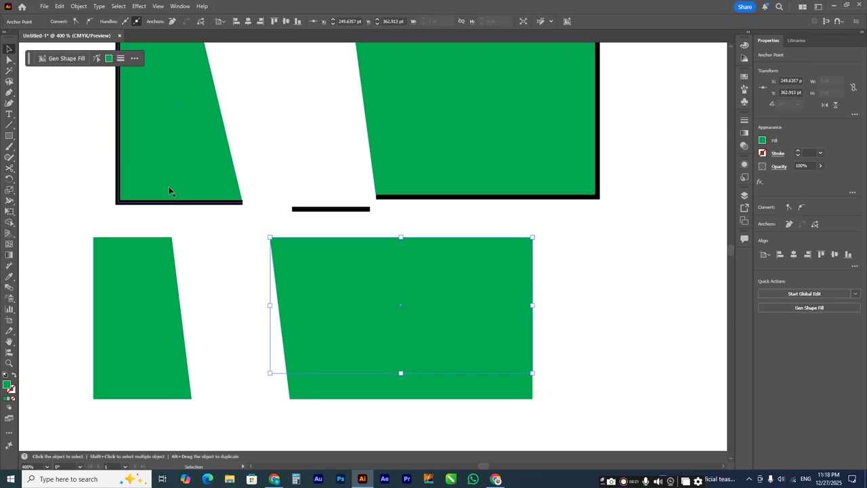
left_click(218, 233)
left_click_drag(307, 304, 273, 324)
left_click_drag(400, 282, 423, 264)
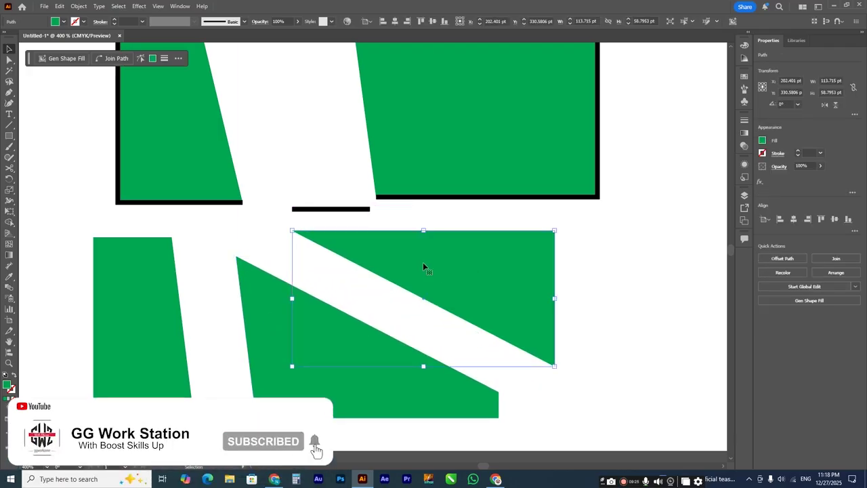